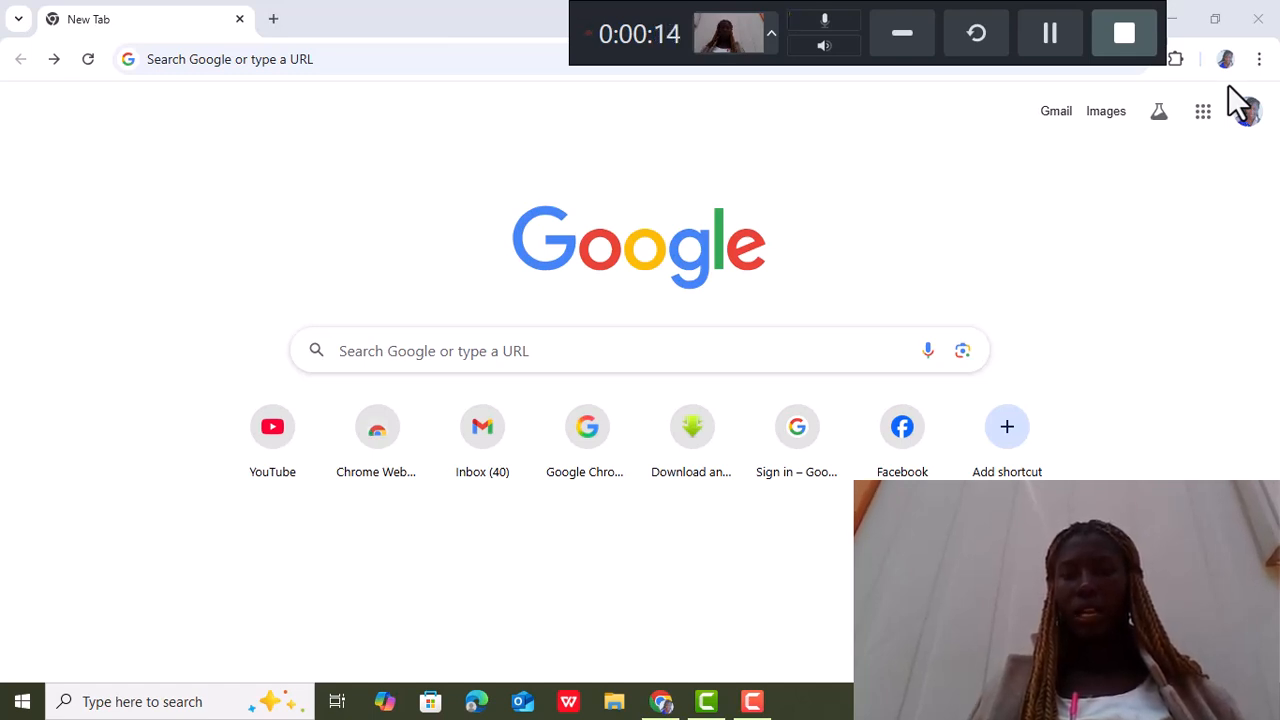
# Open Google Forms from the list of Google apps
pyautogui.click(1205, 120)
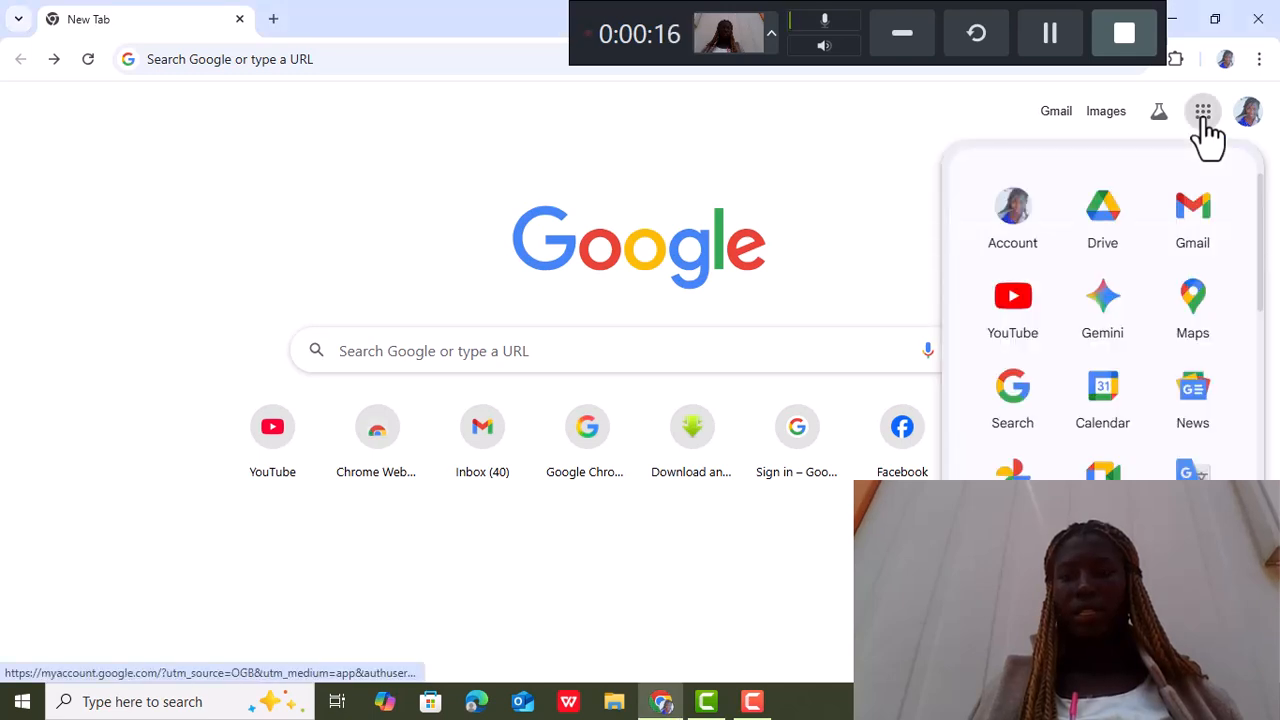
pyautogui.scroll(-5, 1259, 449)
pyautogui.scroll(-1, 1265, 460)
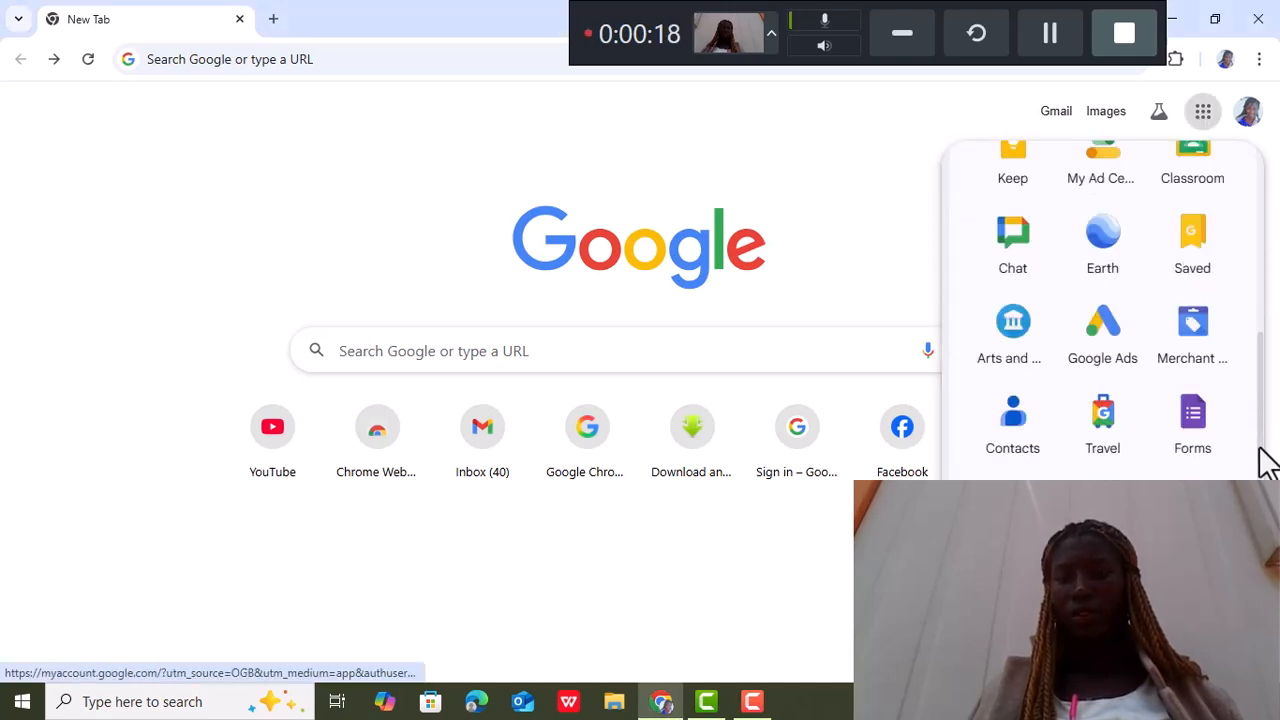
pyautogui.click(1193, 447)
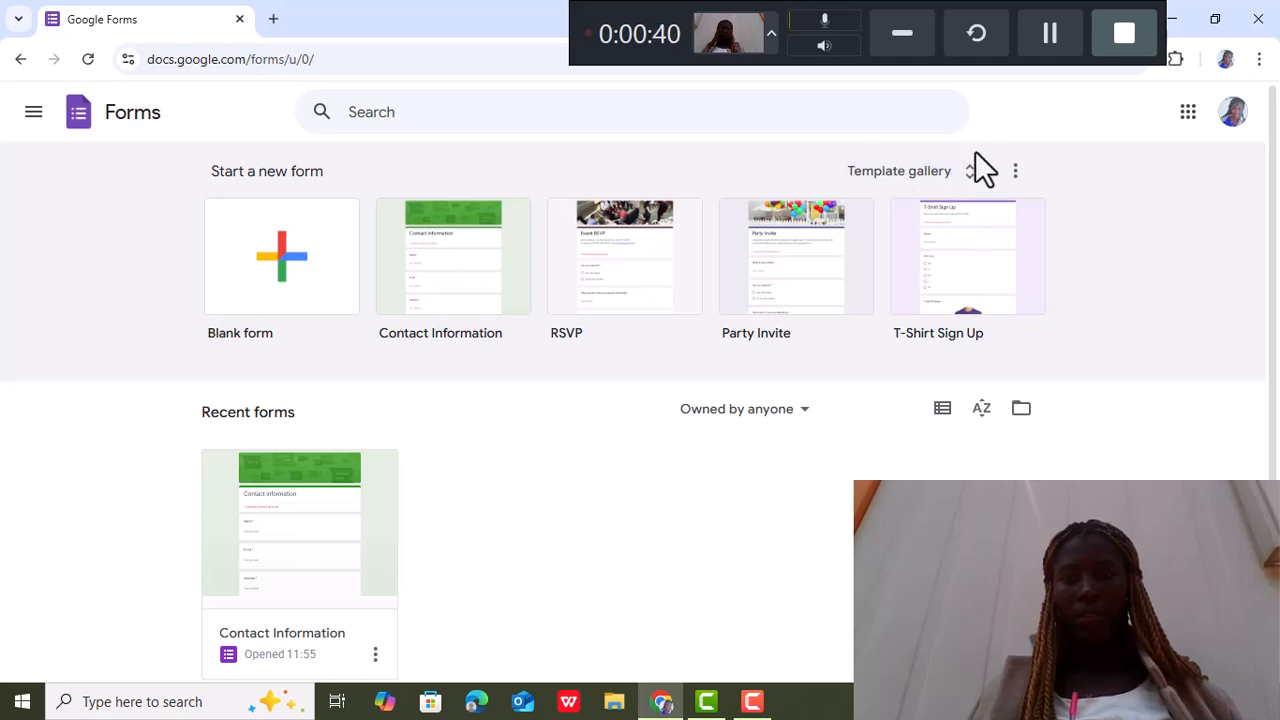
# Create a form from the Party Invite template in the template gallery and dismiss the access management tip
pyautogui.click(971, 178)
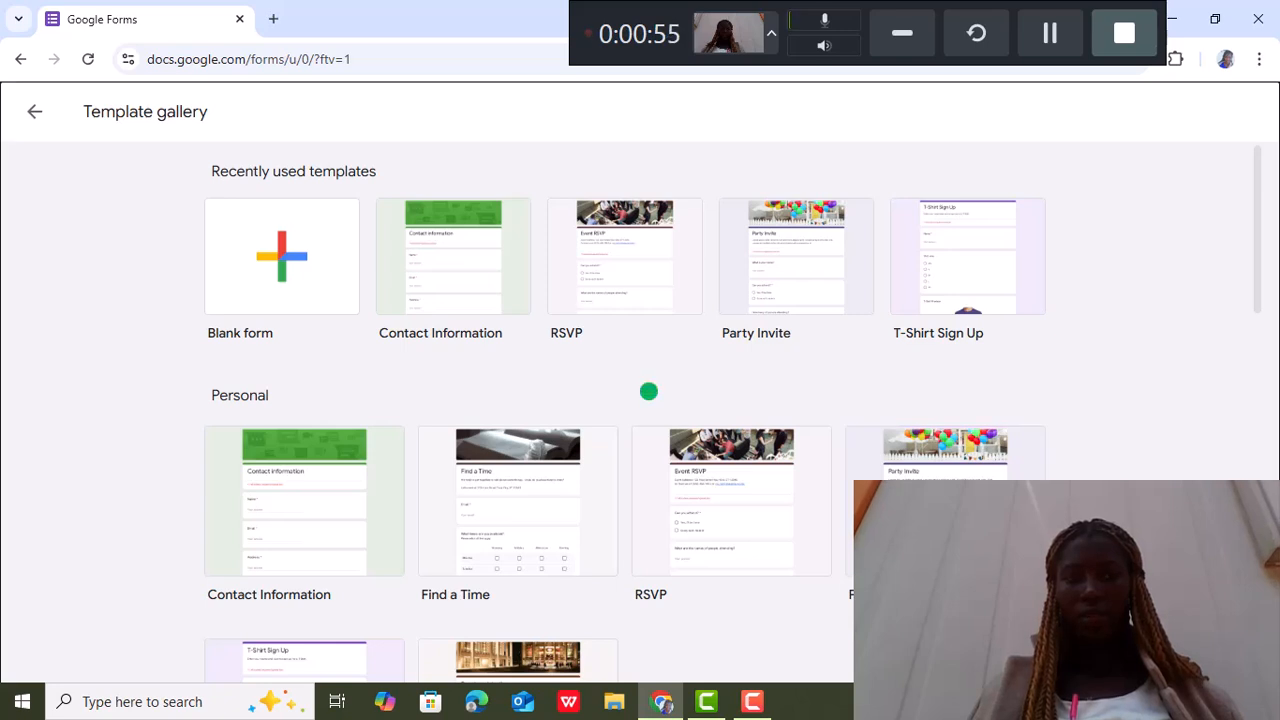
pyautogui.click(649, 391)
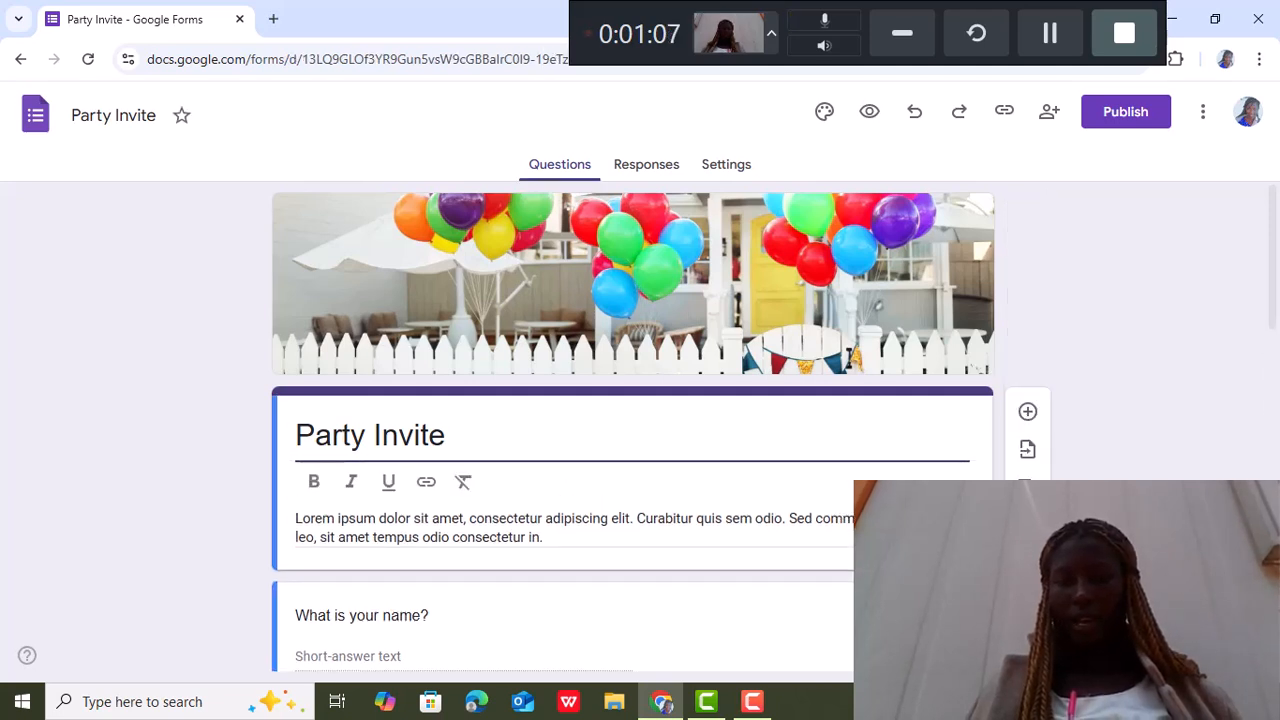
pyautogui.scroll(-4, 633, 426)
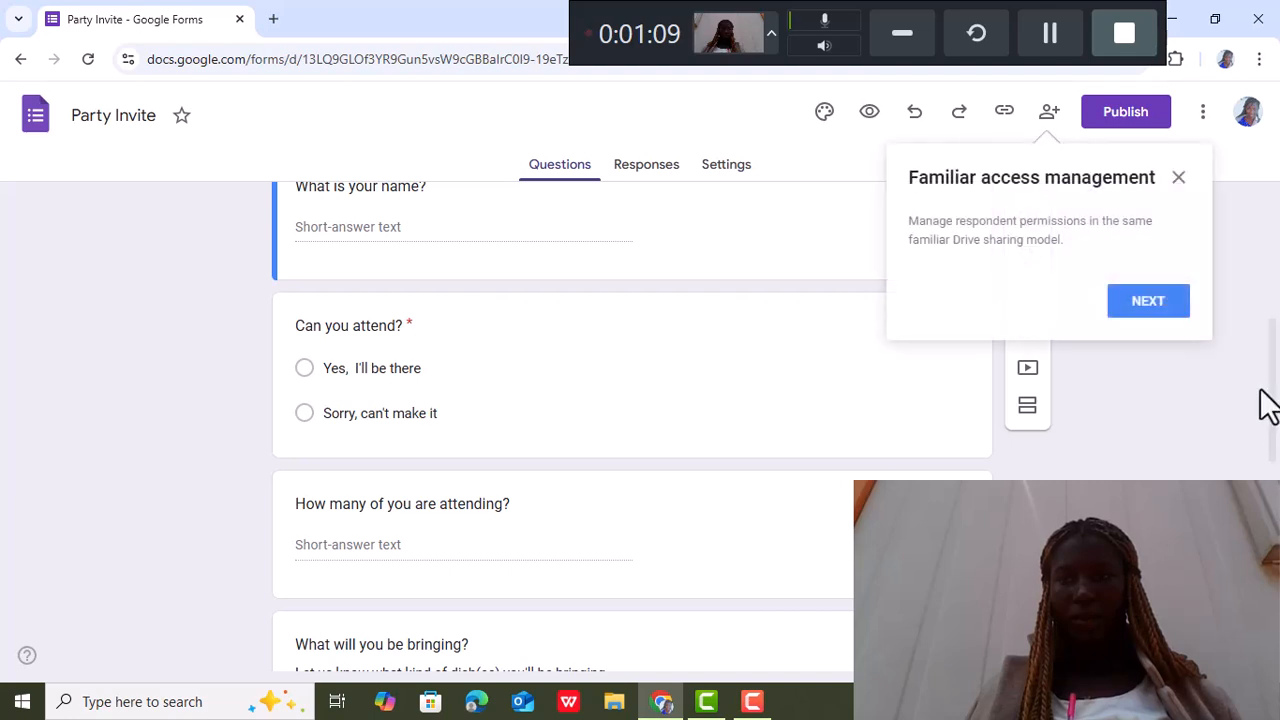
pyautogui.click(1177, 179)
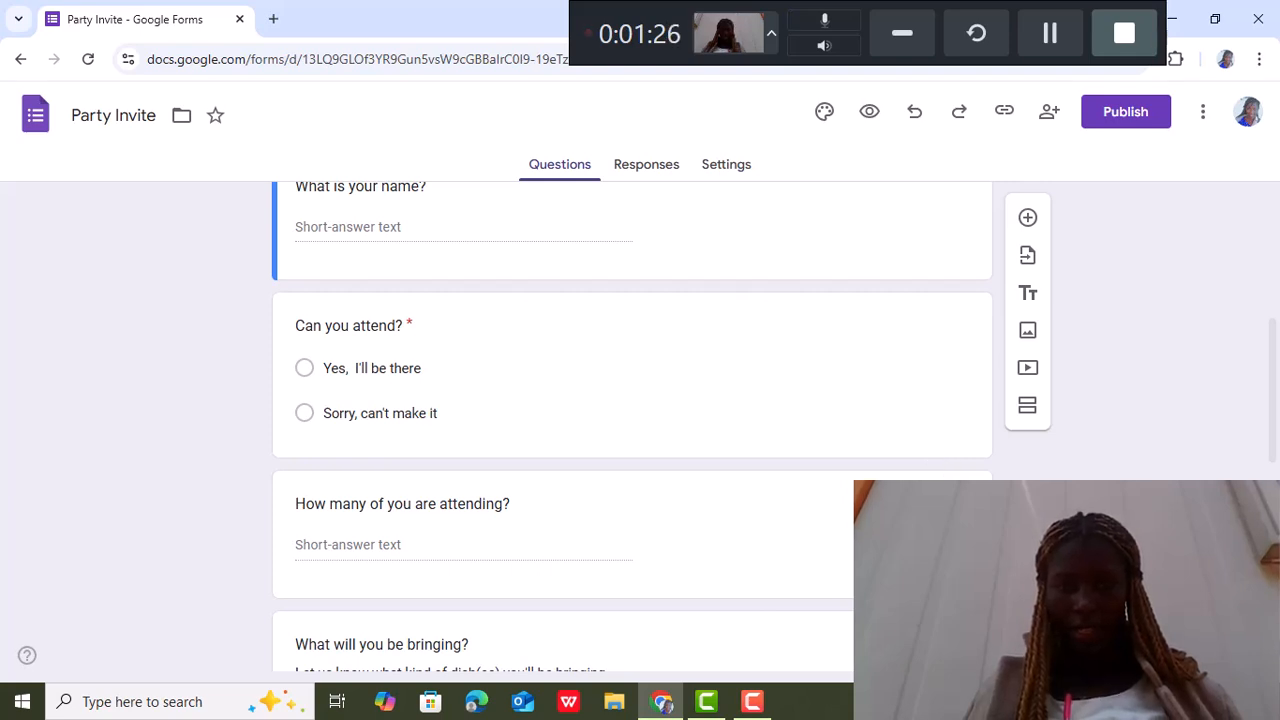
# View the form's responses page and return to its questions
pyautogui.click(850, 515)
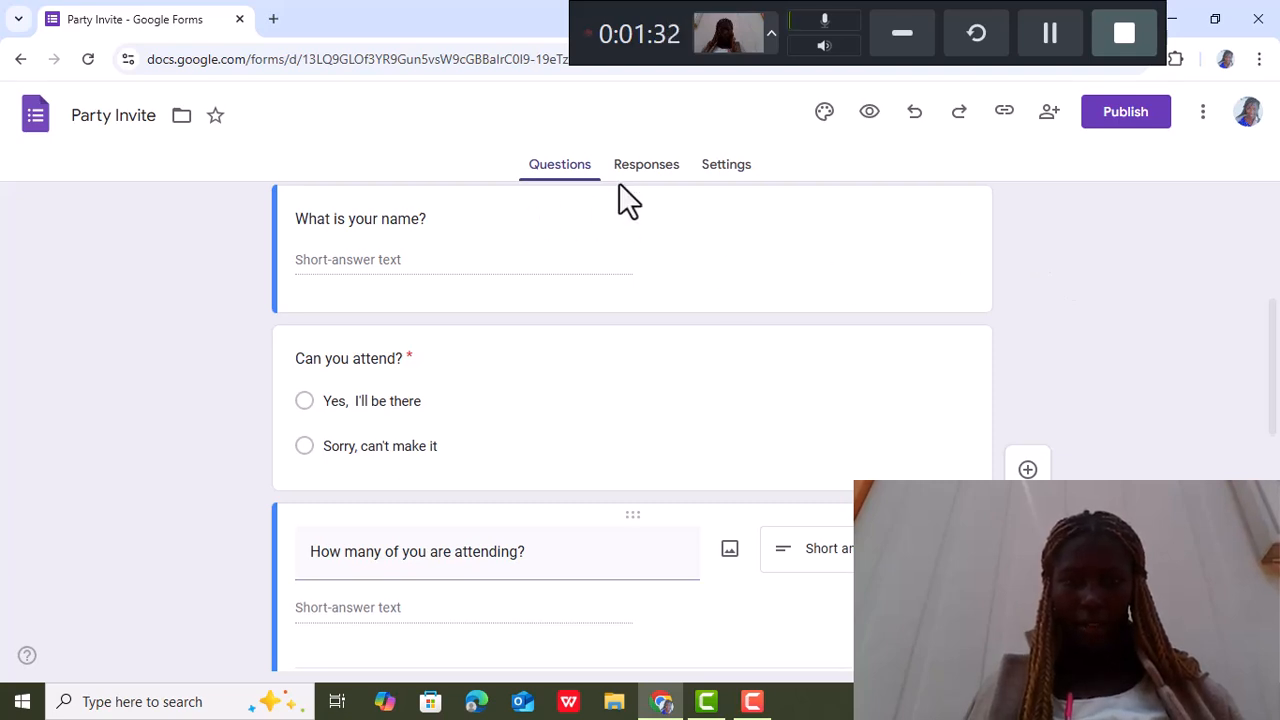
pyautogui.click(645, 185)
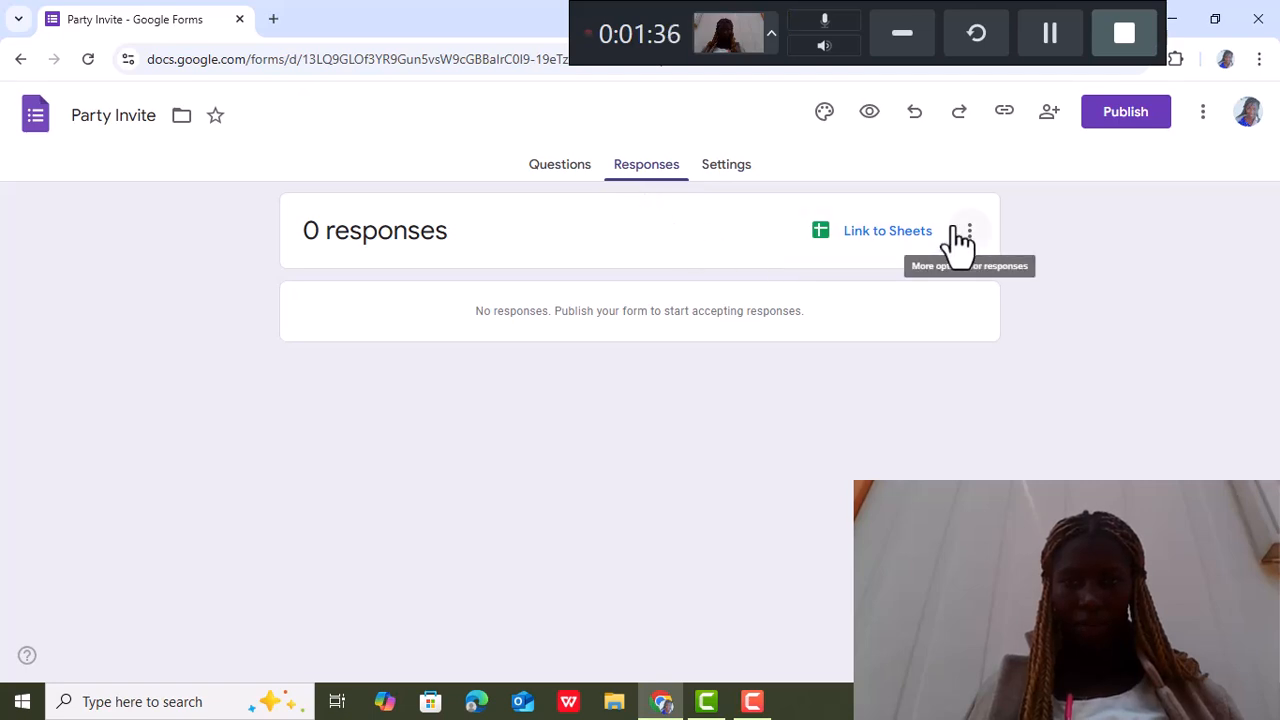
pyautogui.click(551, 175)
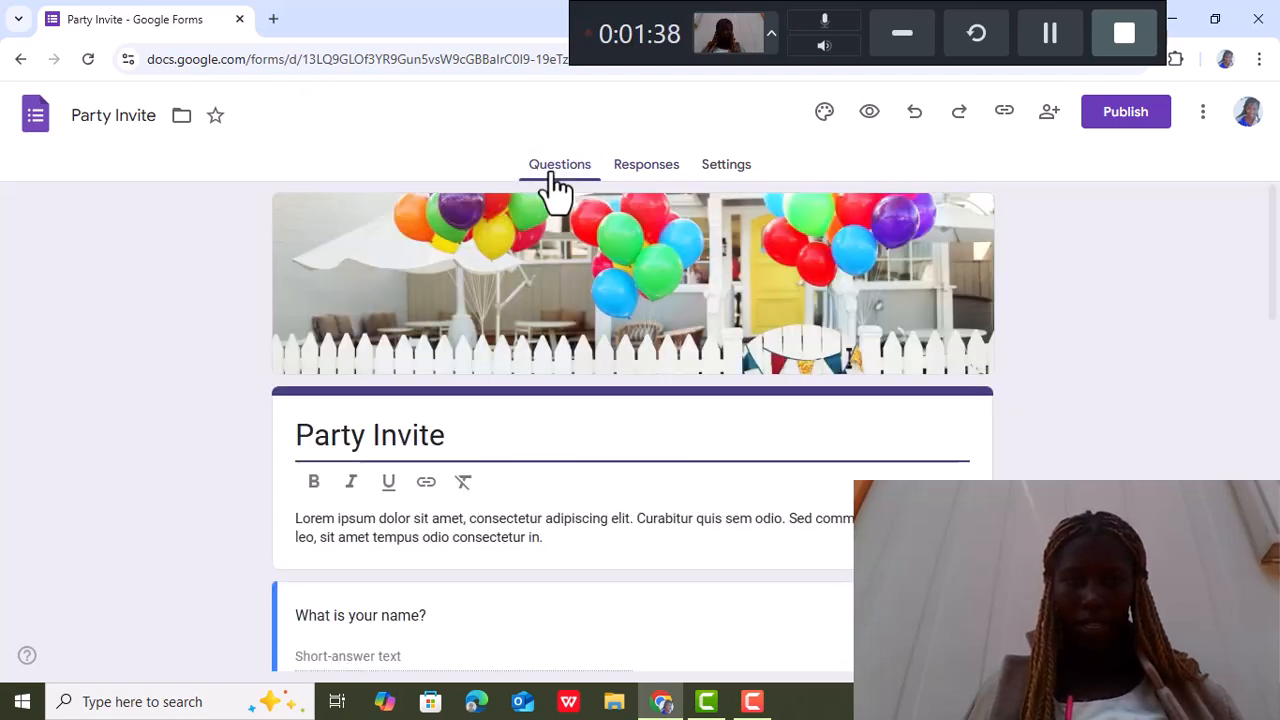
# Replace the "What is your name?" question title with a person's first name and set its answer type to Checkboxes
pyautogui.click(408, 625)
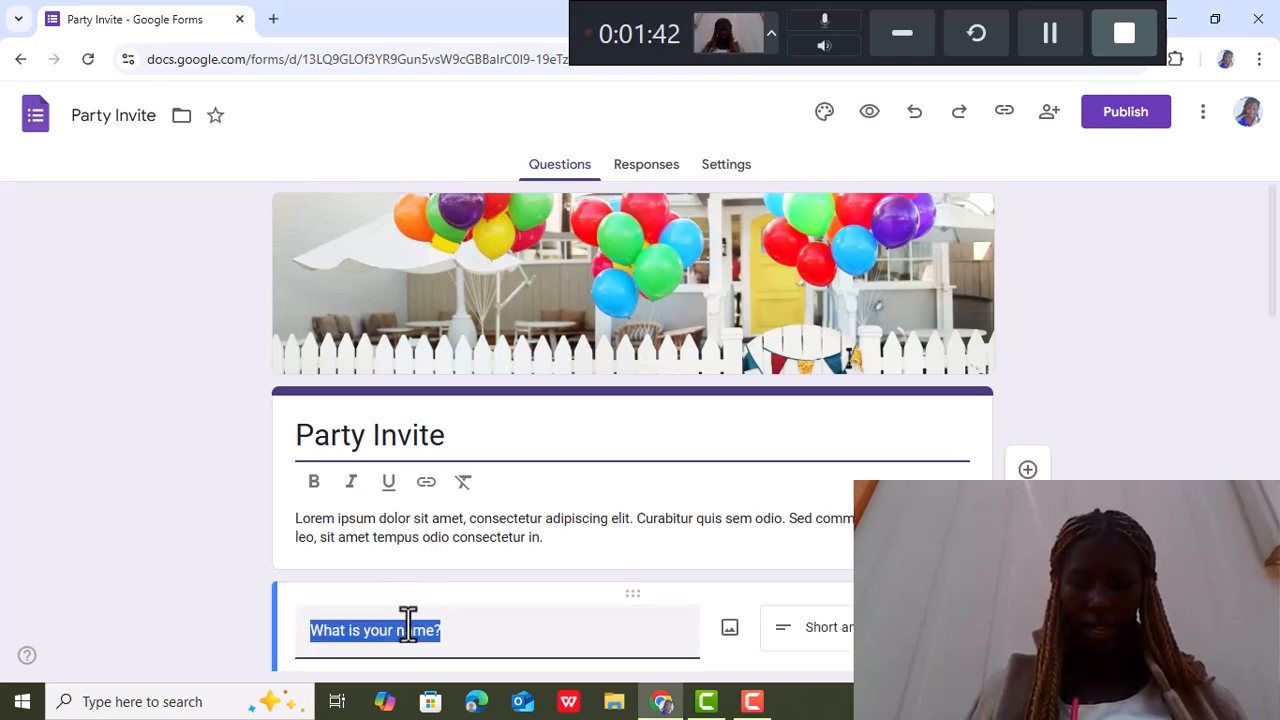
pyautogui.write('liz')
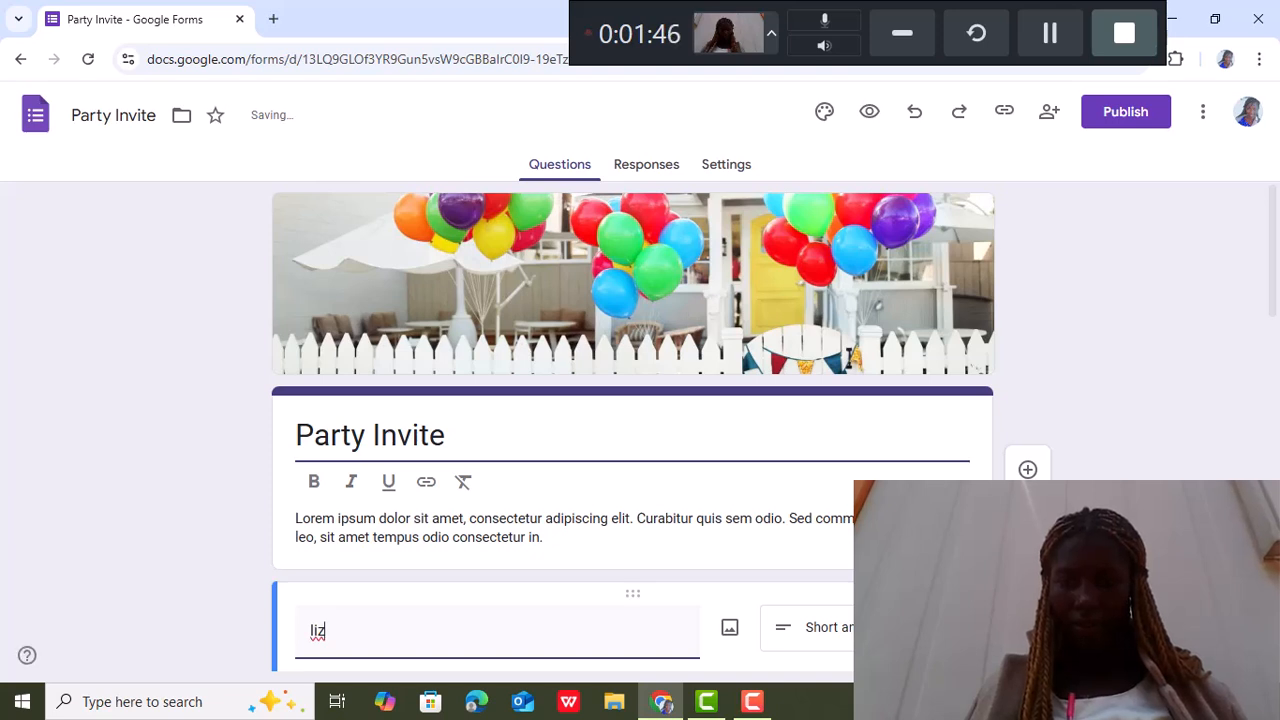
pyautogui.click(900, 628)
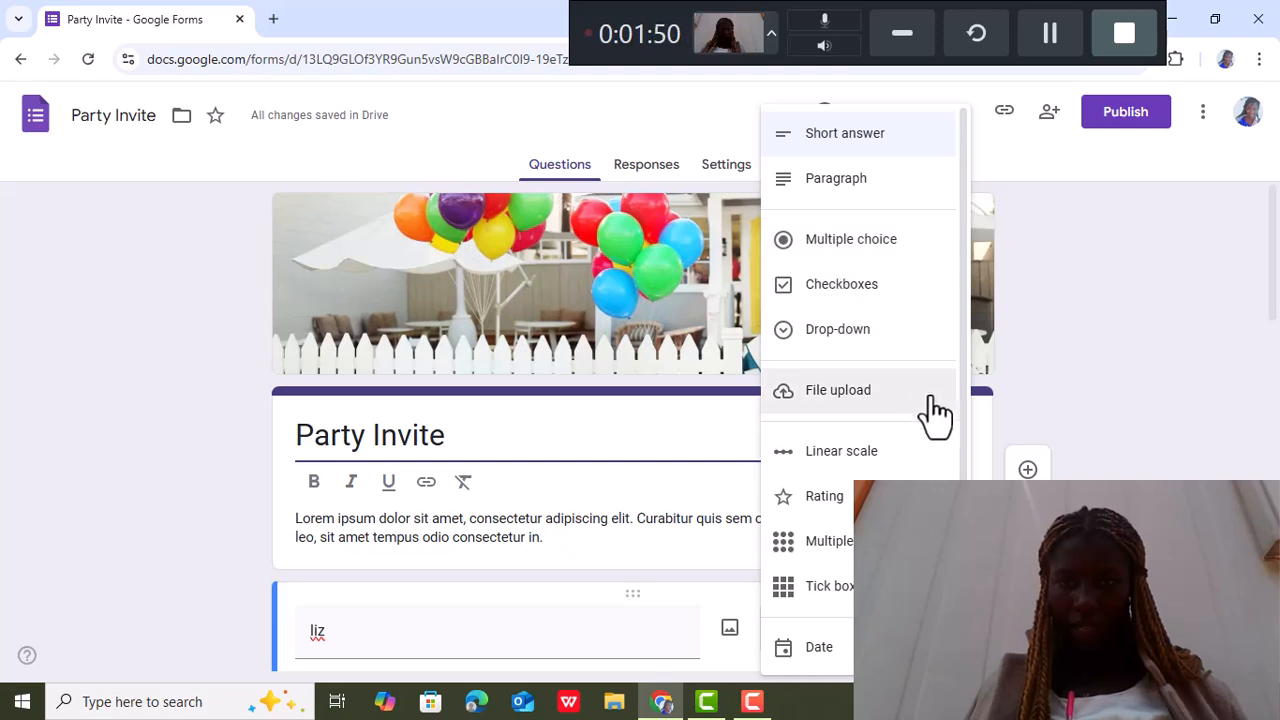
pyautogui.click(855, 302)
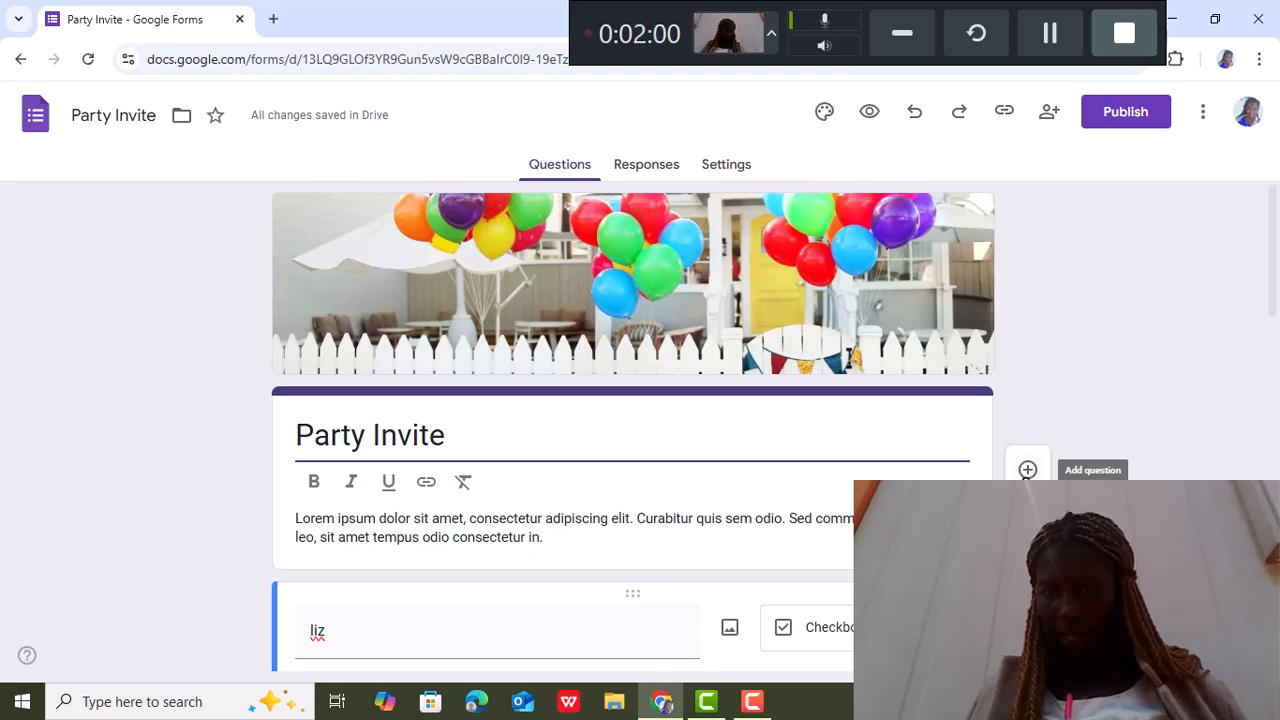
# Add a question titled "age" above "Can you attend?" and set its answer type to Checkboxes, leaving it optional
pyautogui.click(1027, 469)
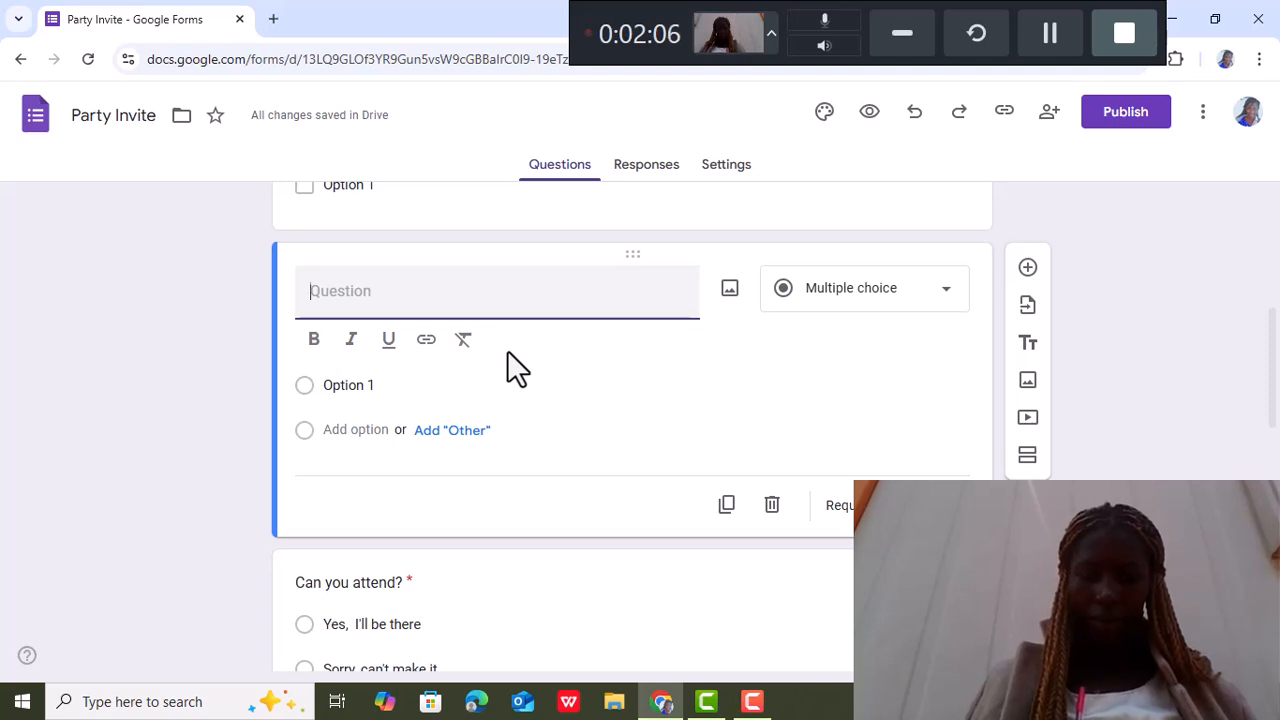
pyautogui.write('age')
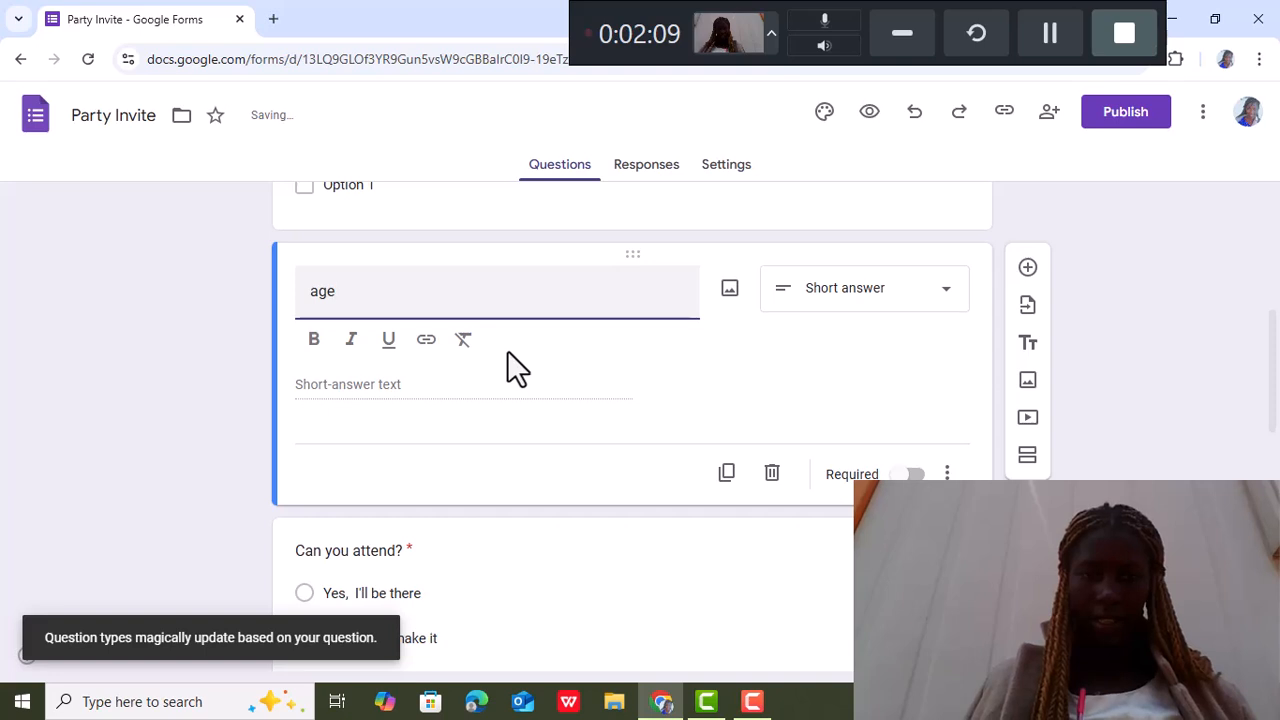
pyautogui.click(945, 303)
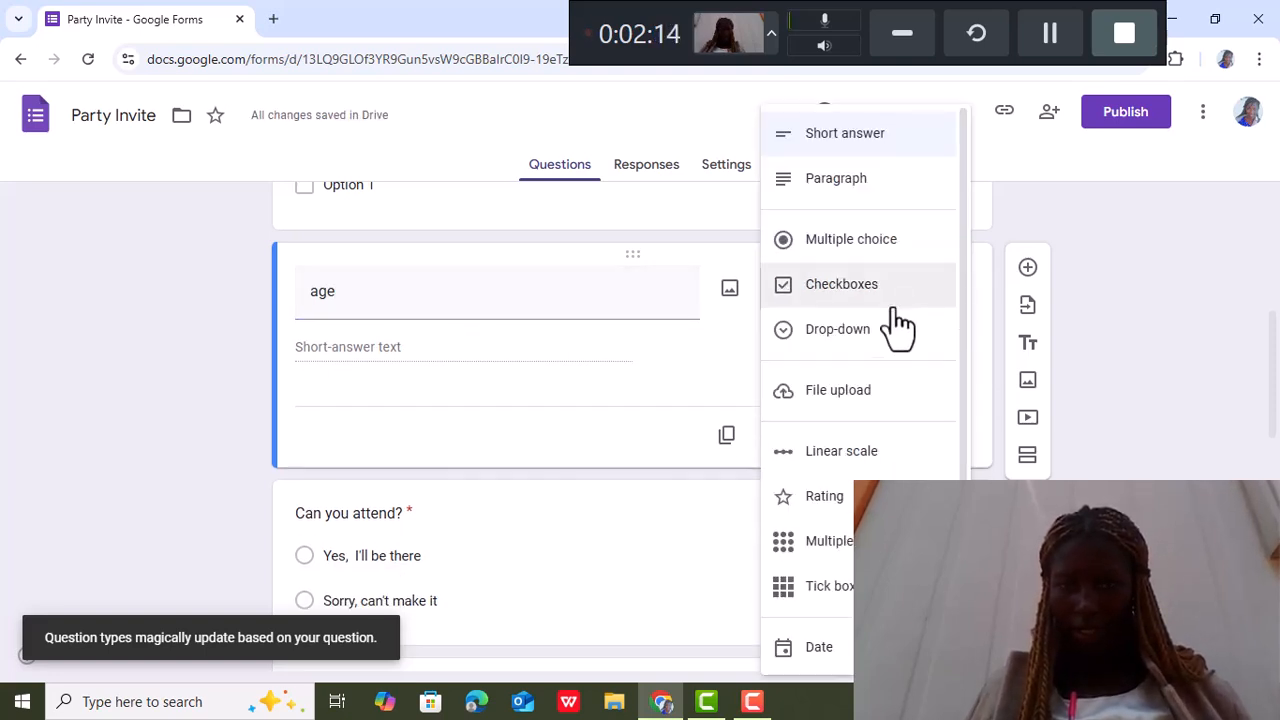
pyautogui.click(830, 335)
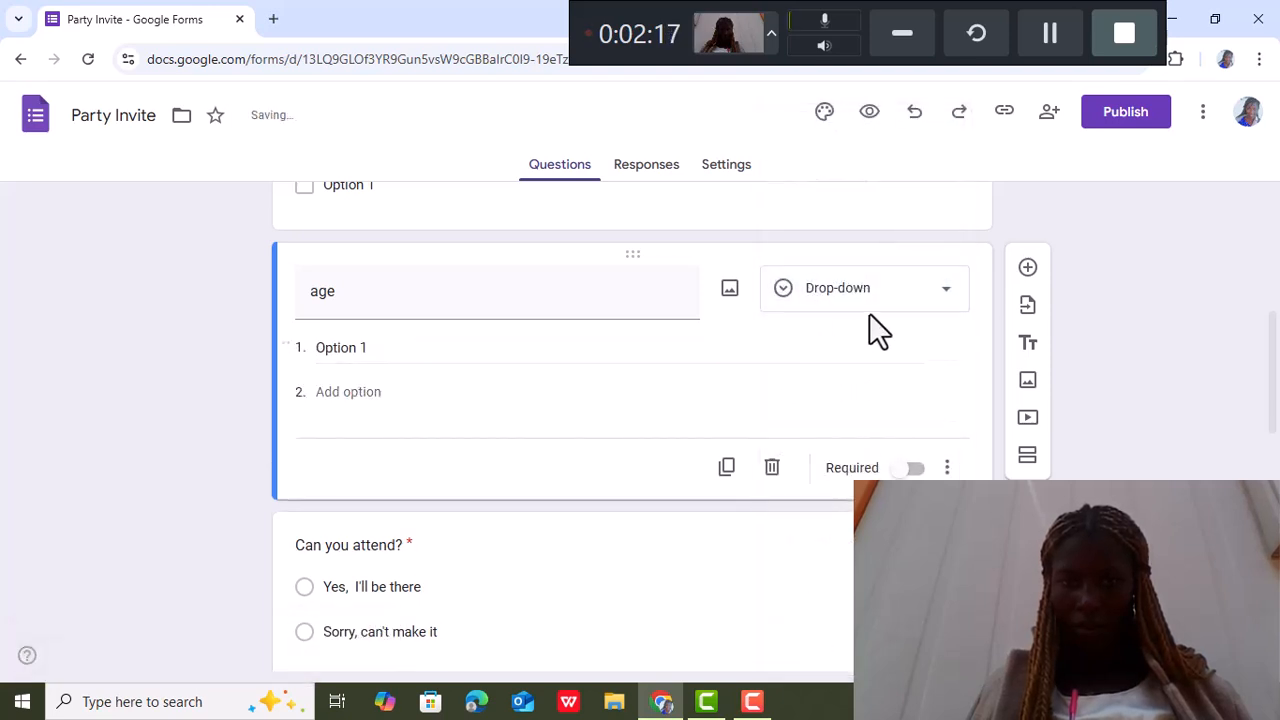
pyautogui.click(944, 308)
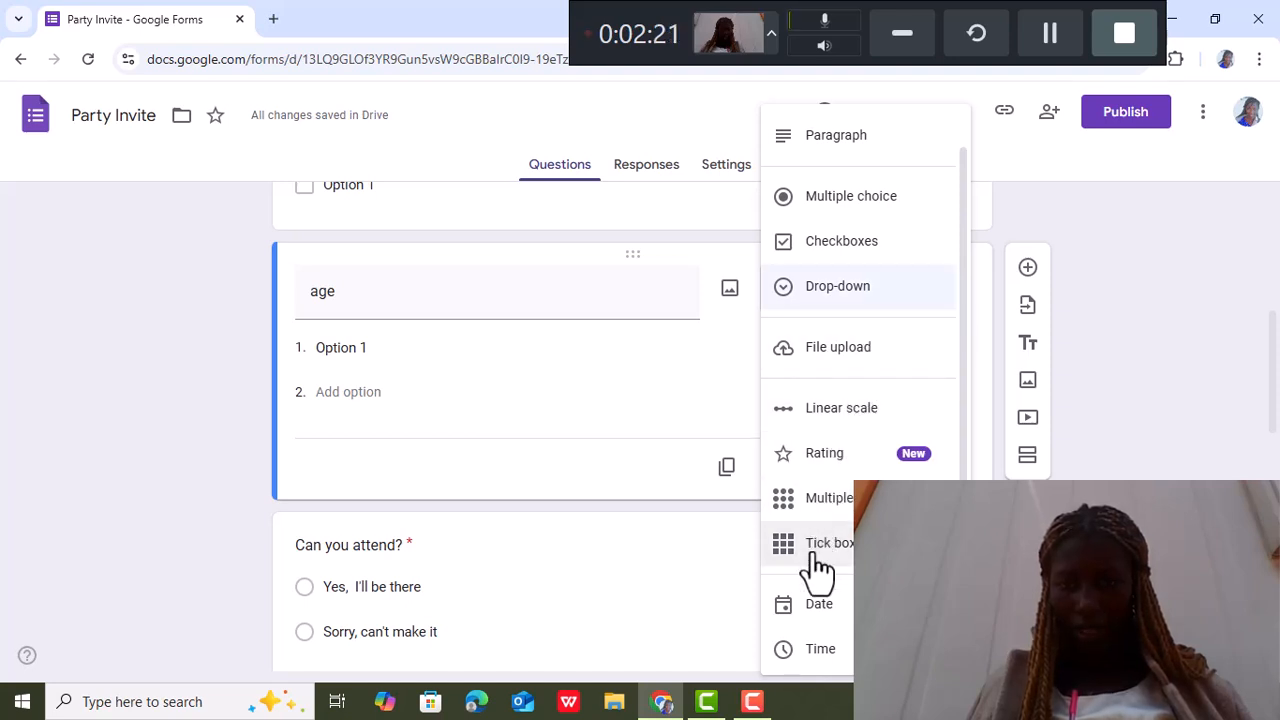
pyautogui.click(857, 252)
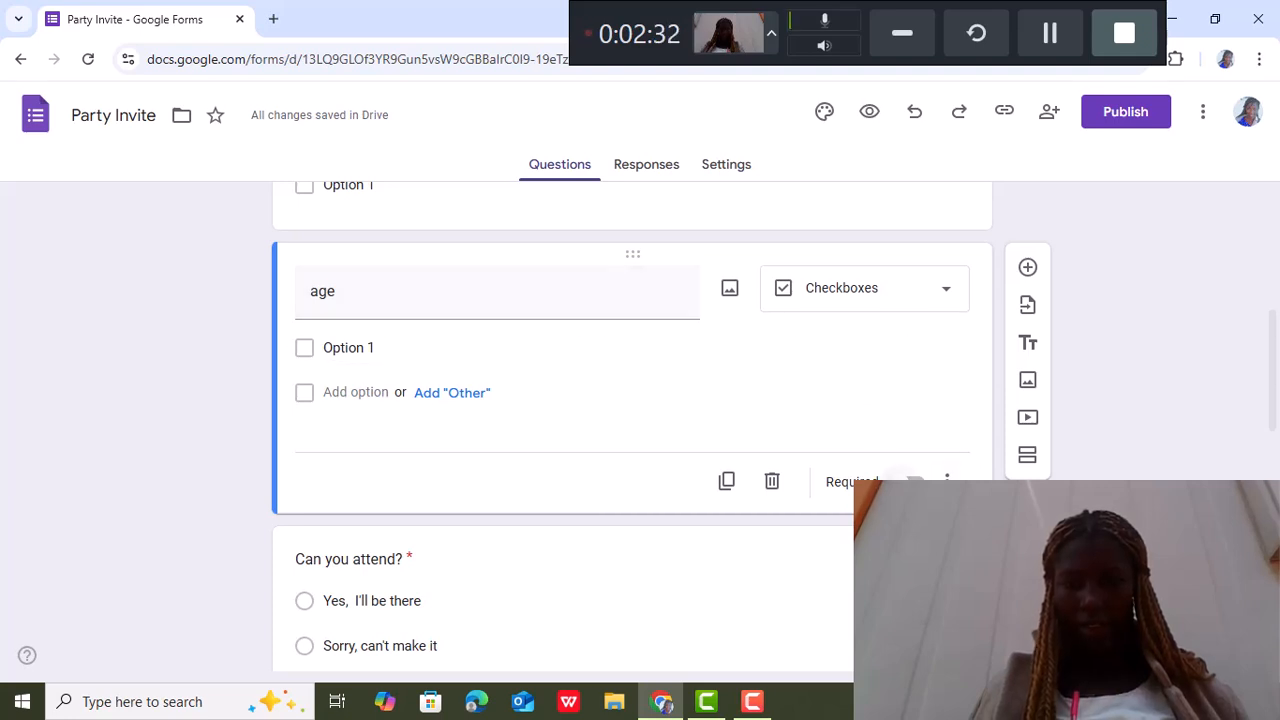
pyautogui.click(912, 479)
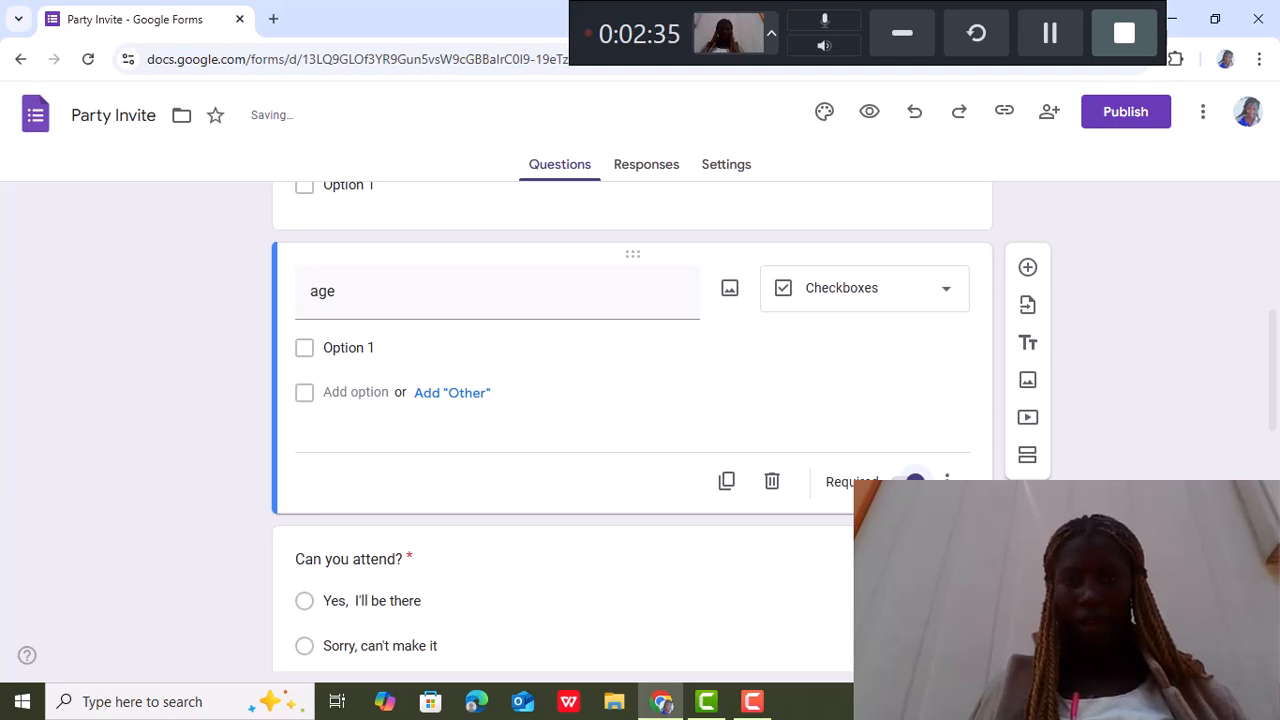
pyautogui.click(912, 479)
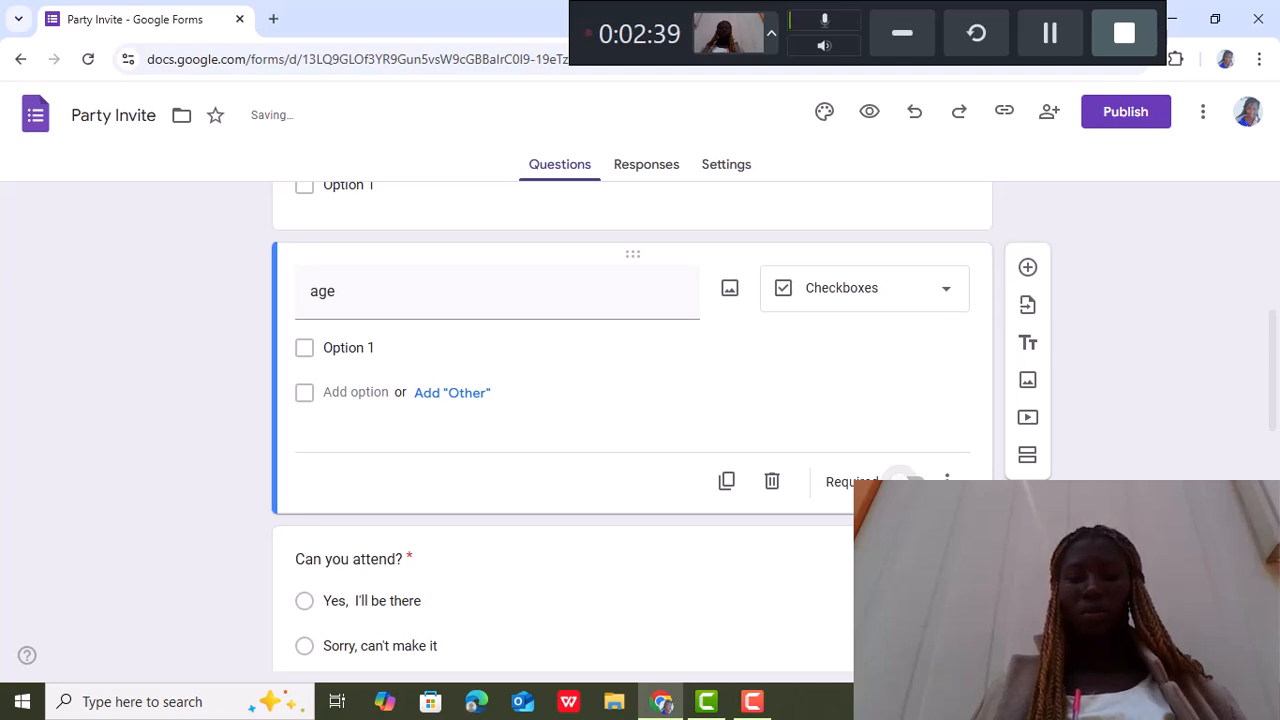
# Add a third answer option with its default text to the "Can you attend?" question
pyautogui.click(308, 607)
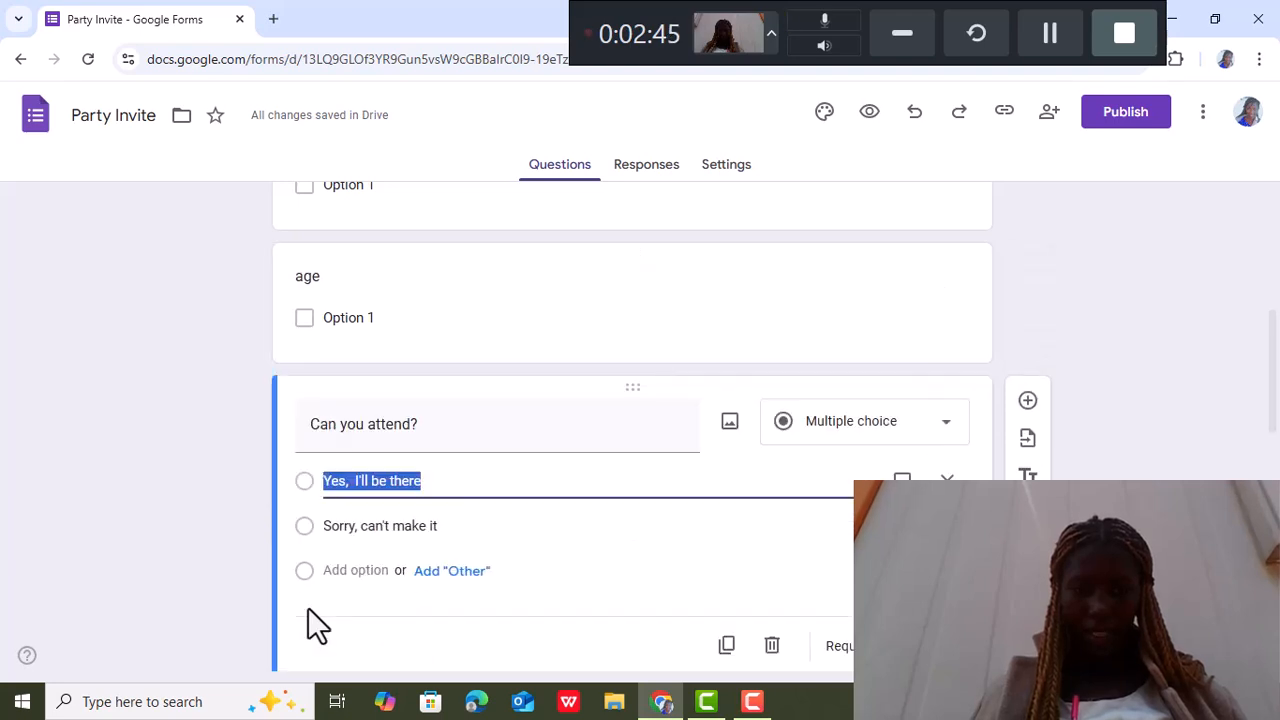
pyautogui.click(308, 532)
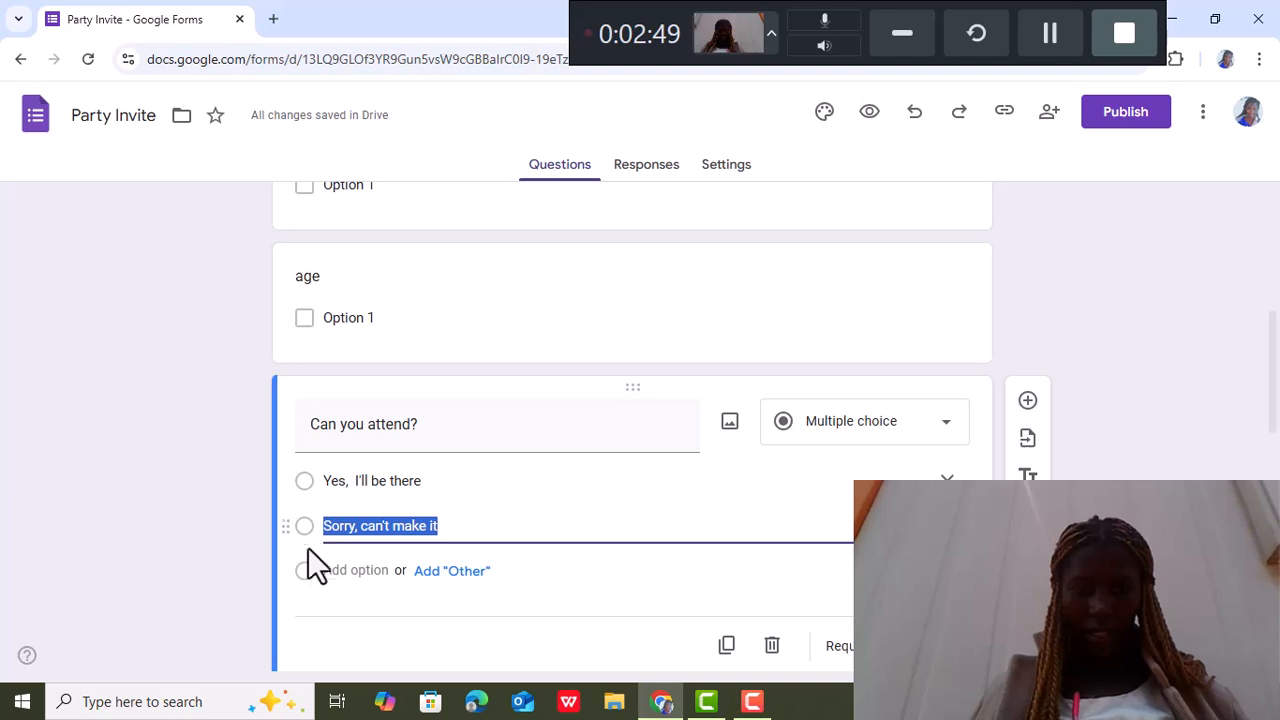
pyautogui.click(308, 570)
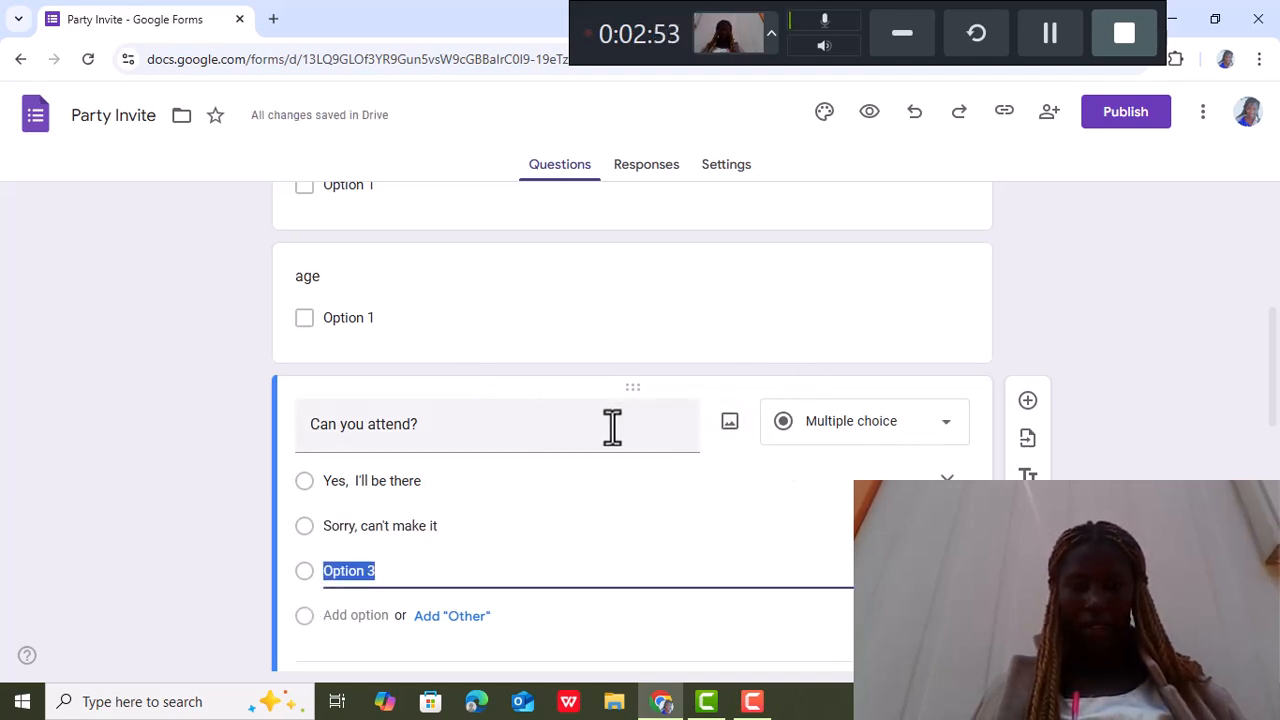
pyautogui.click(458, 425)
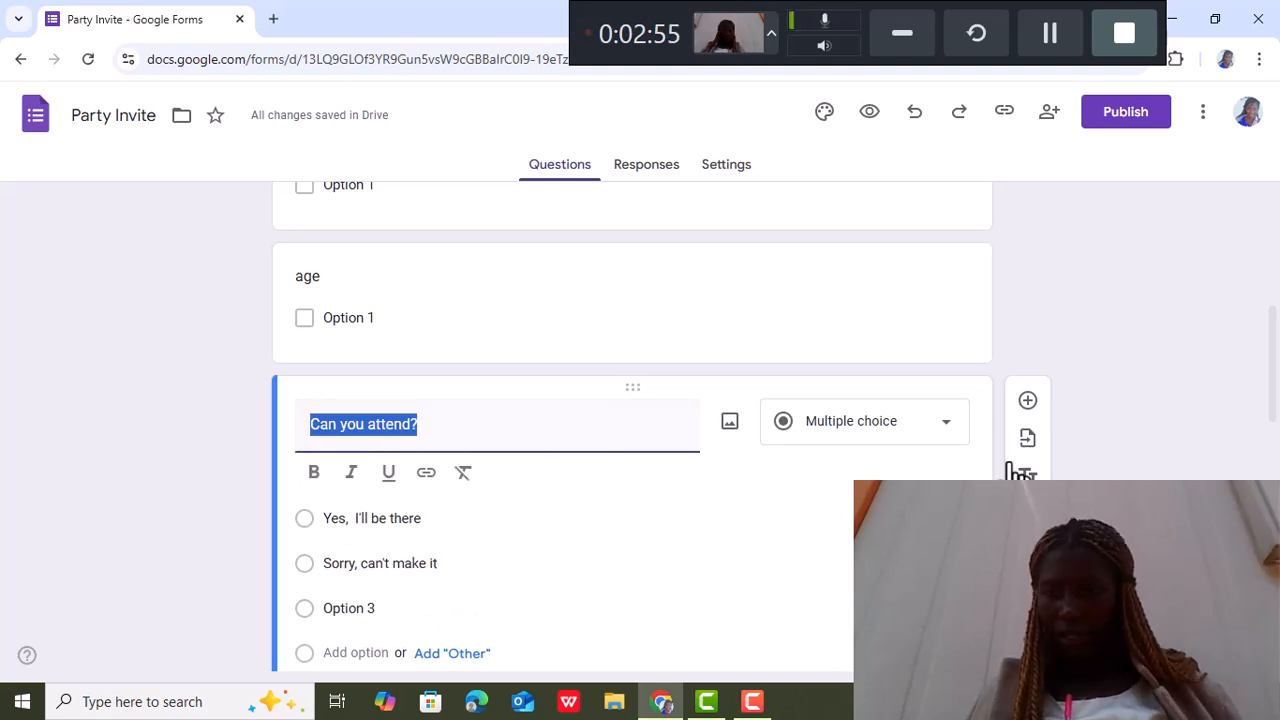
# Add a question titled "why are attending the party" below "Can you attend?"
pyautogui.click(1028, 410)
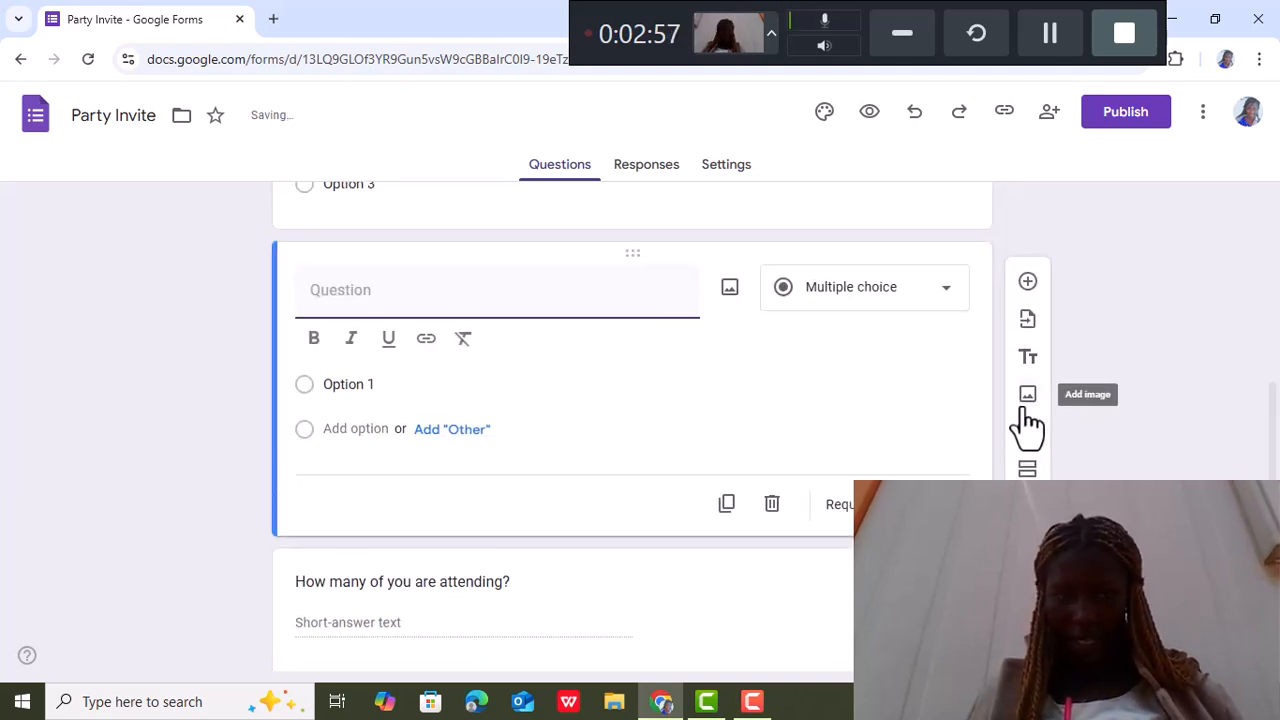
pyautogui.write('wg')
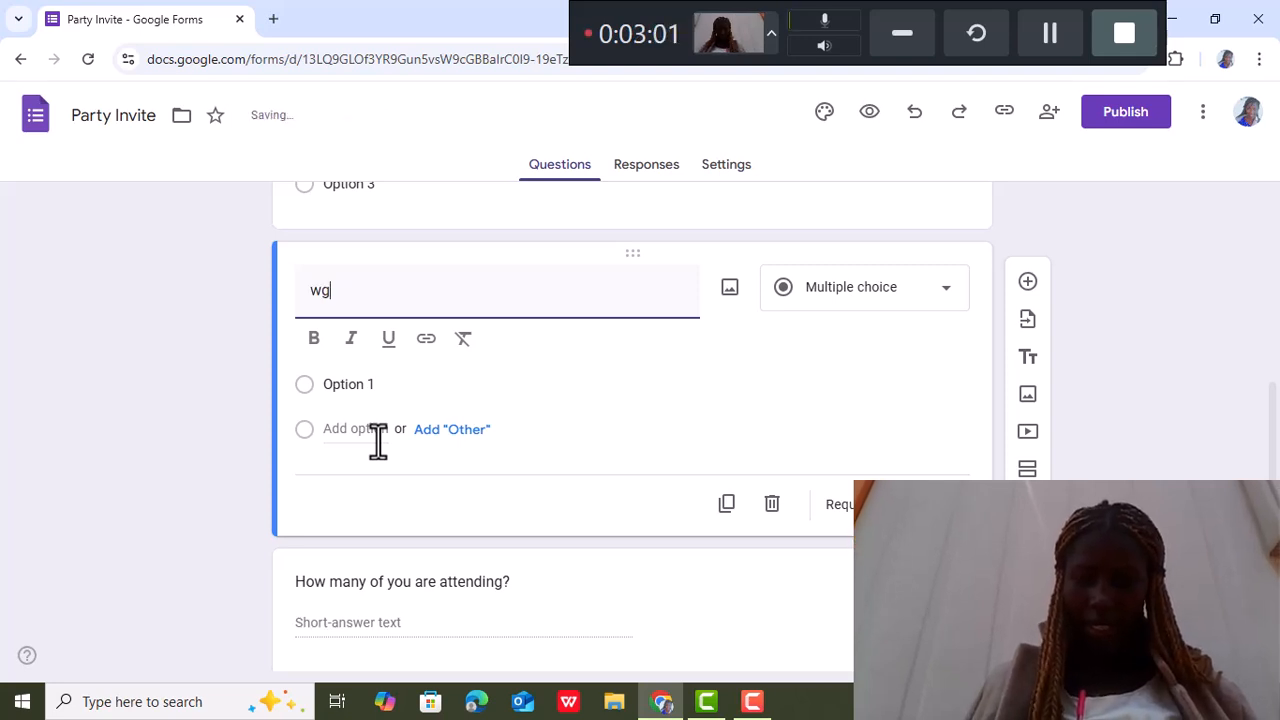
pyautogui.press('BackSpace')
pyautogui.write('hy are attending t')
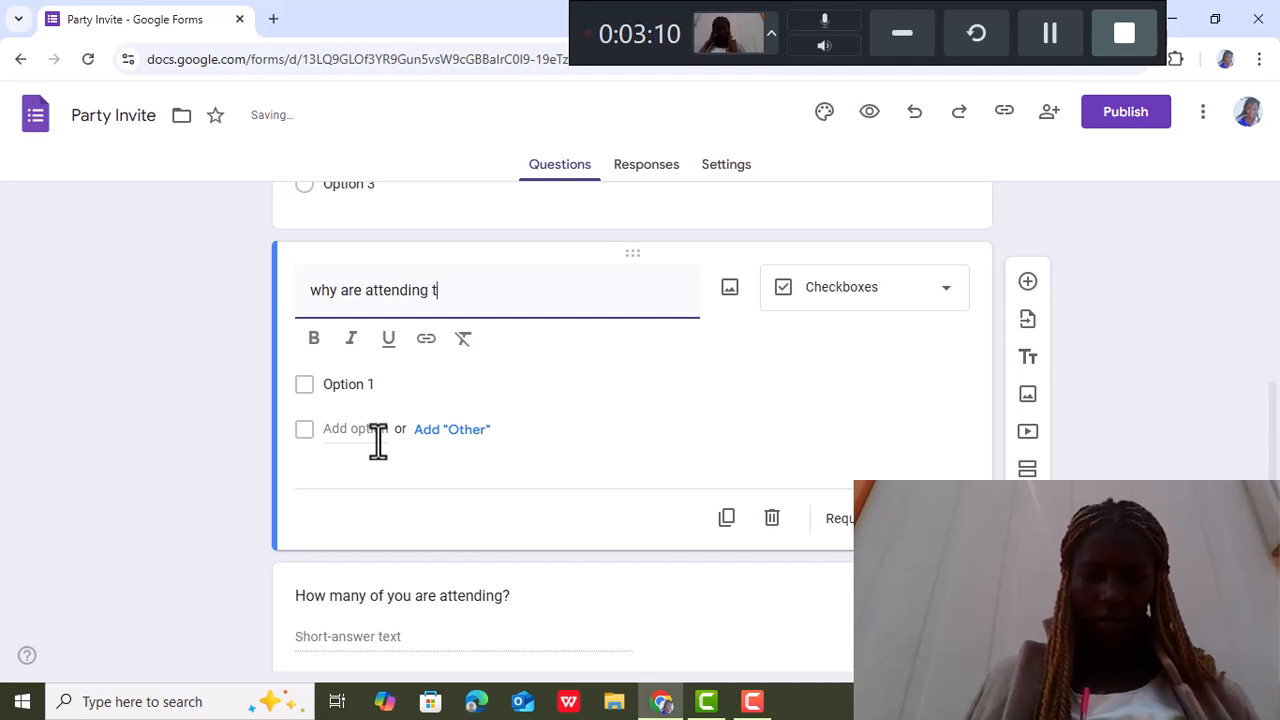
pyautogui.press('BackSpace')
pyautogui.write('j')
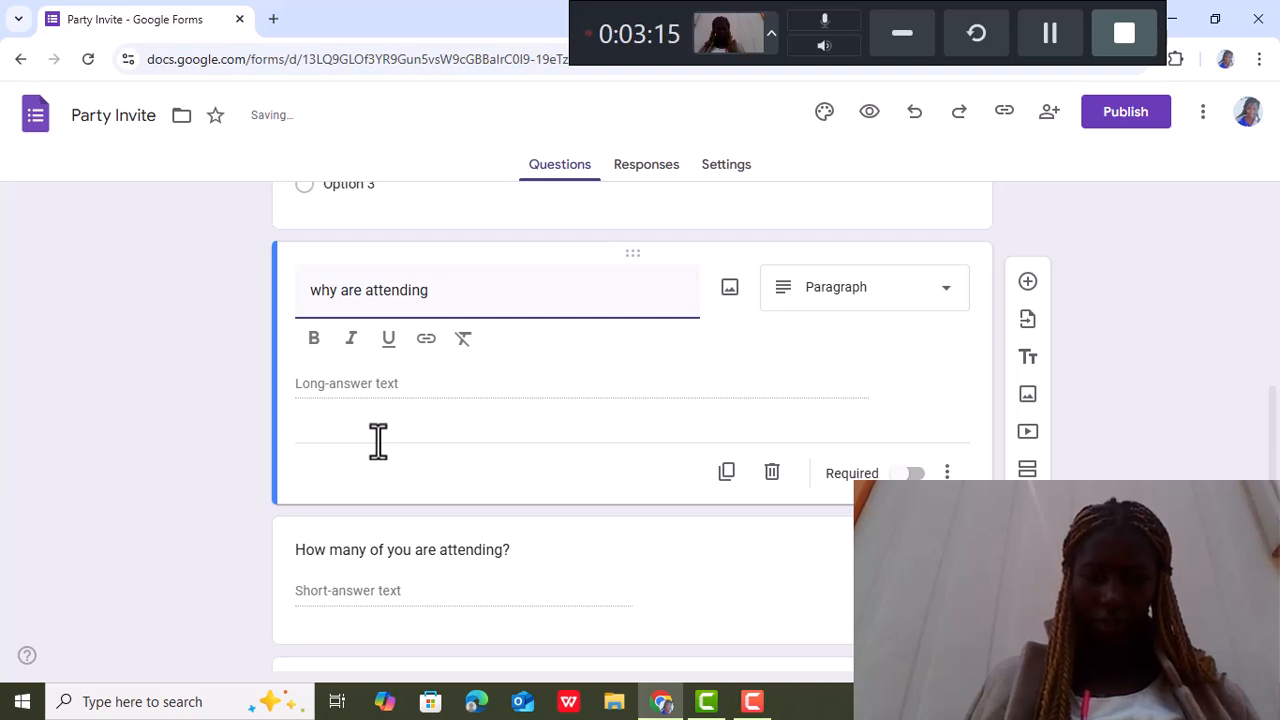
pyautogui.write('the ')
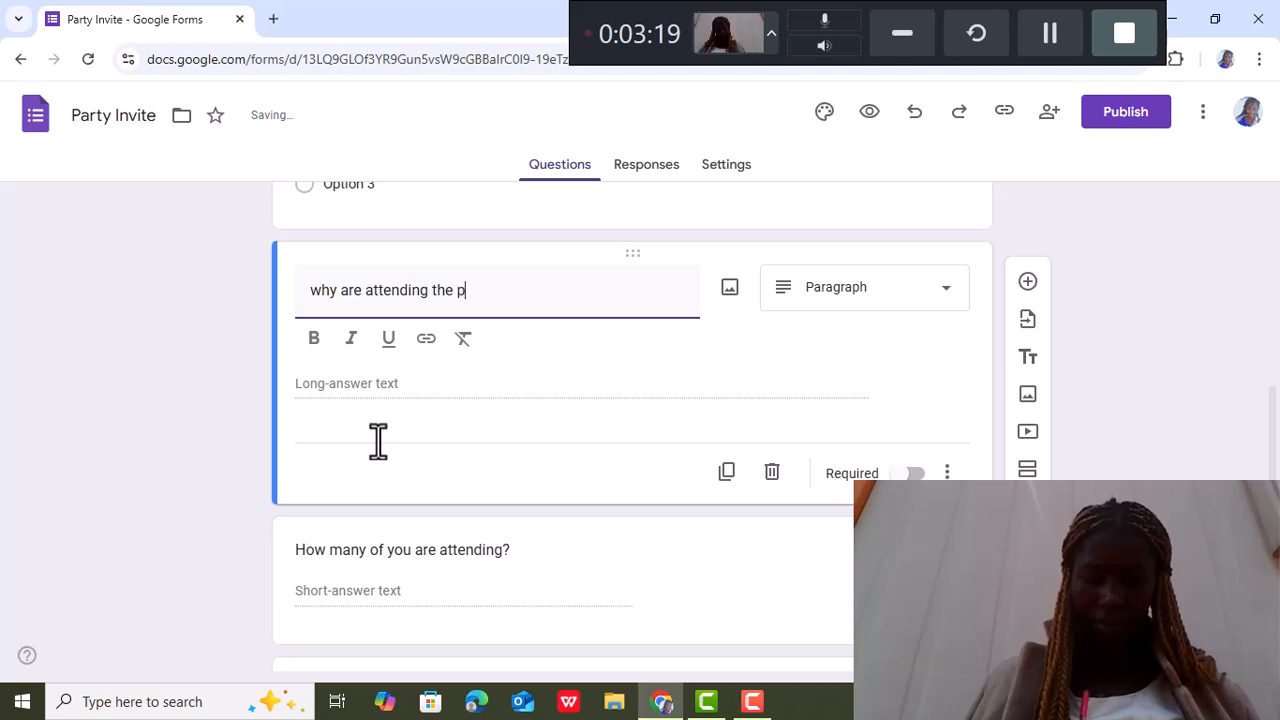
pyautogui.write('party')
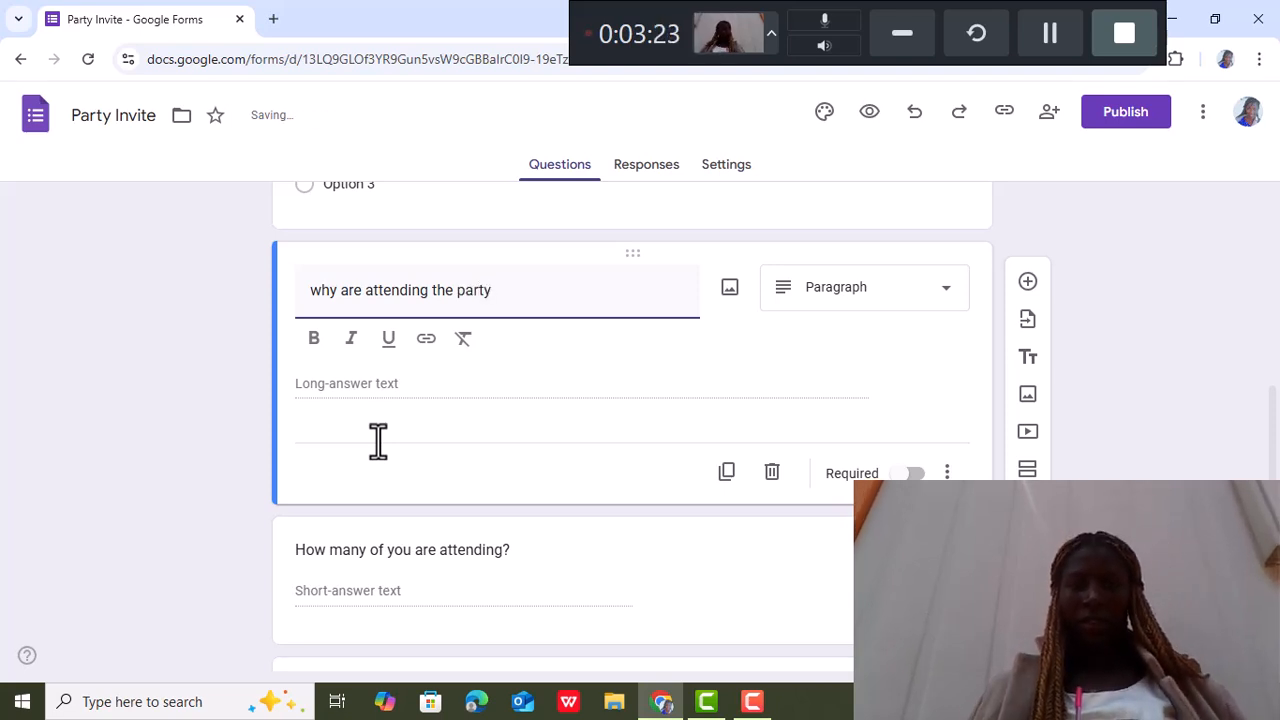
# Try bold, italic and underline formatting and a link on the "why are attending the party" question title, and try duplicating the question
pyautogui.click(316, 342)
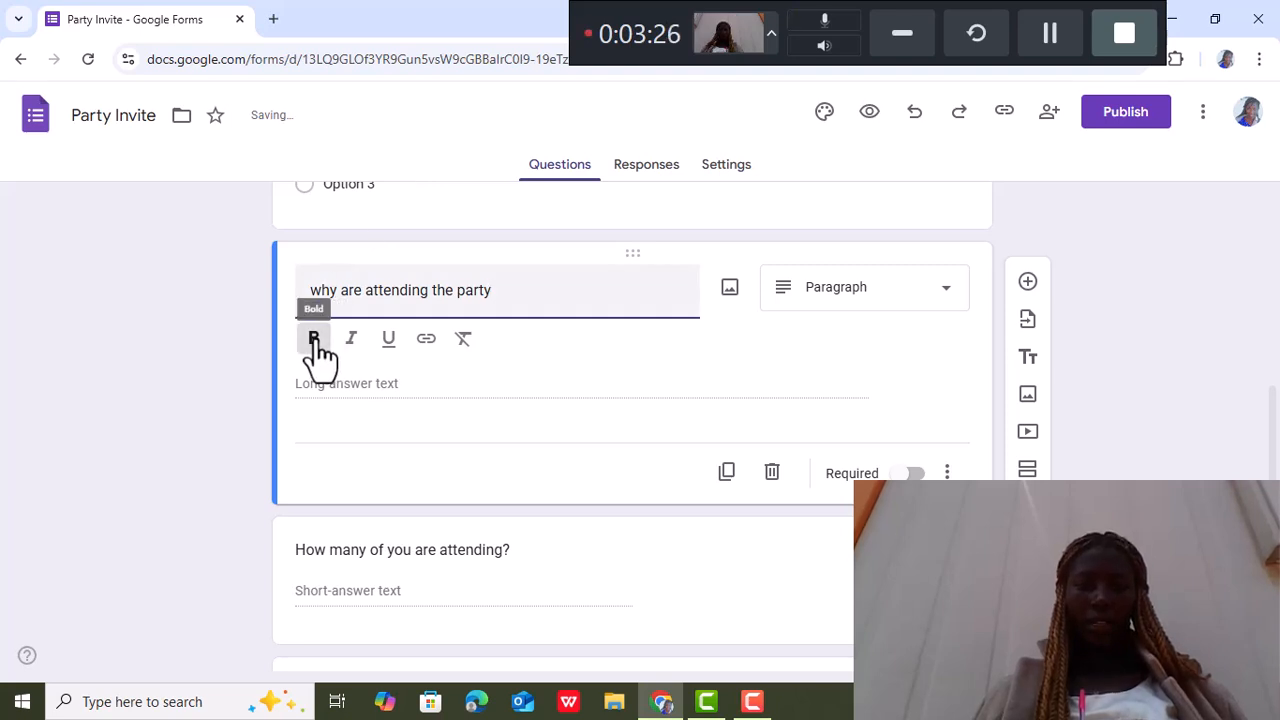
pyautogui.click(390, 348)
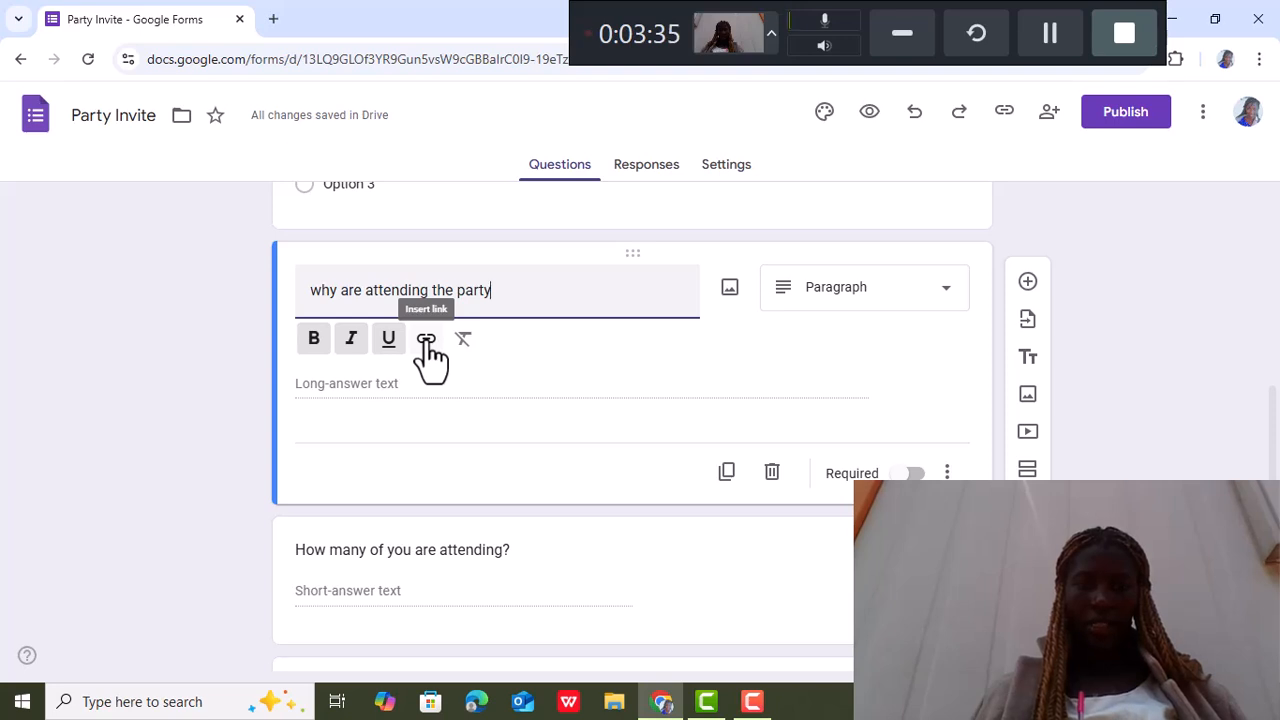
pyautogui.click(427, 341)
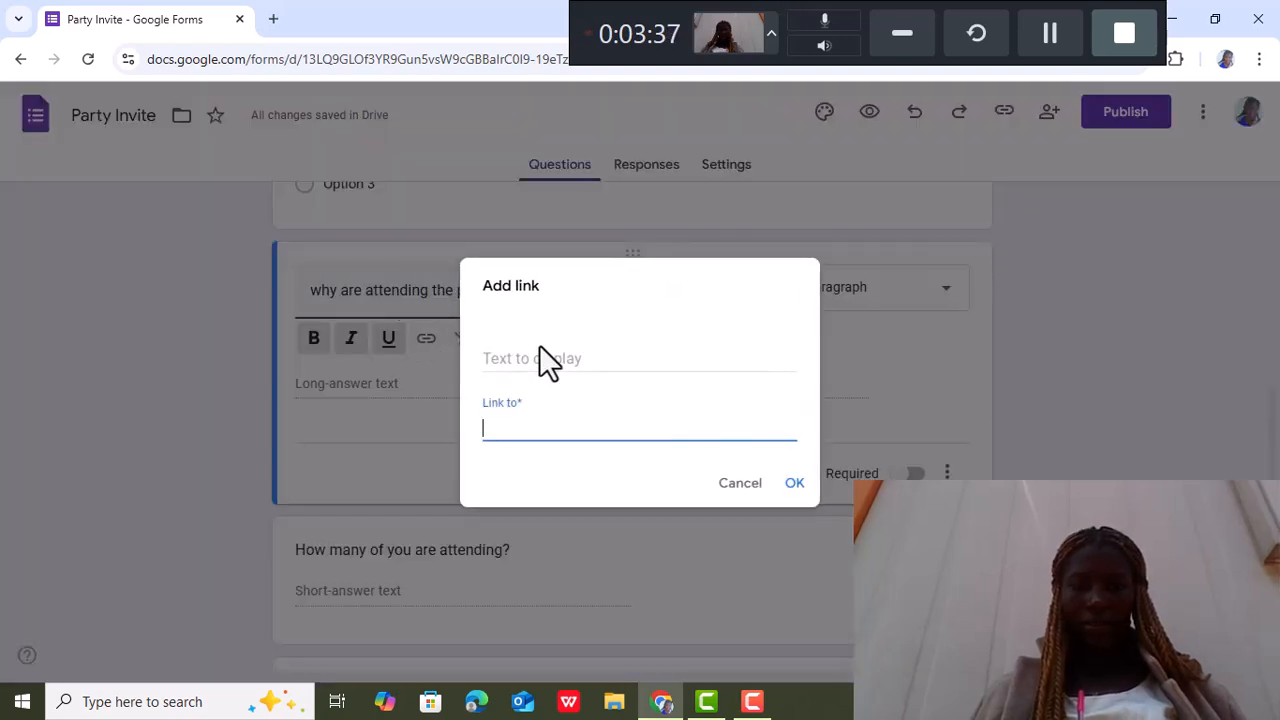
pyautogui.click(797, 485)
pyautogui.click(748, 500)
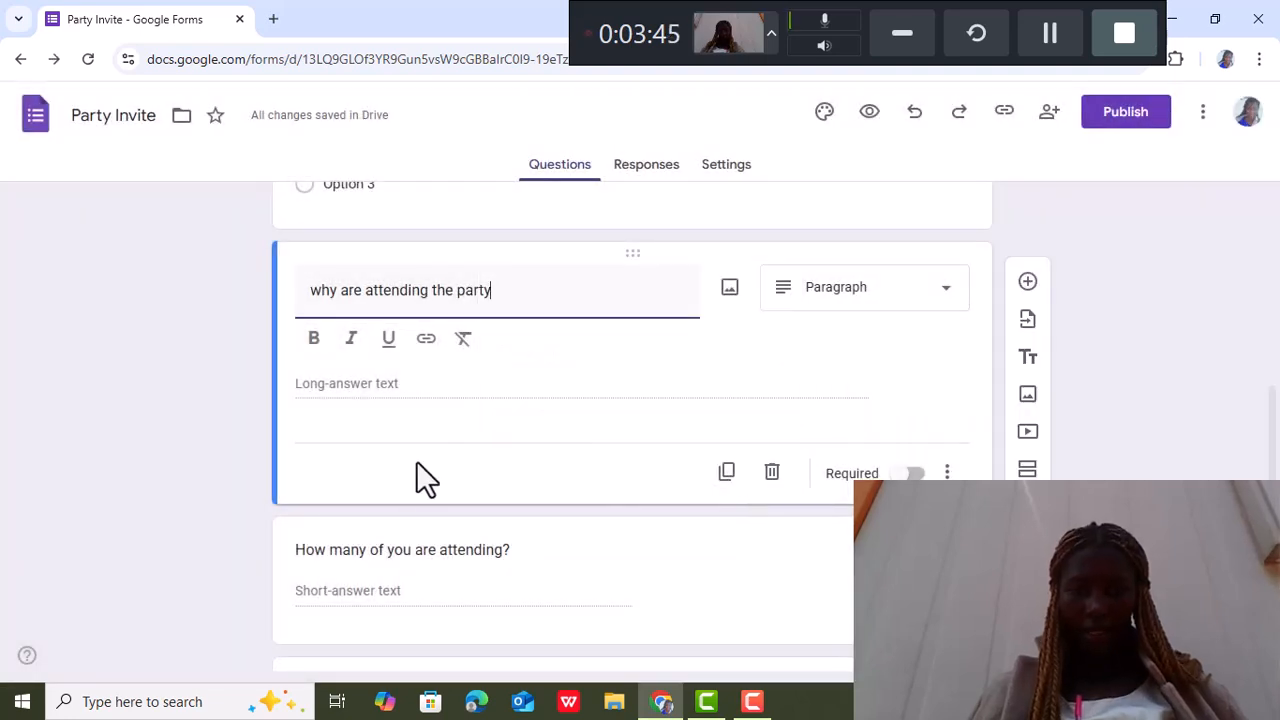
pyautogui.click(726, 481)
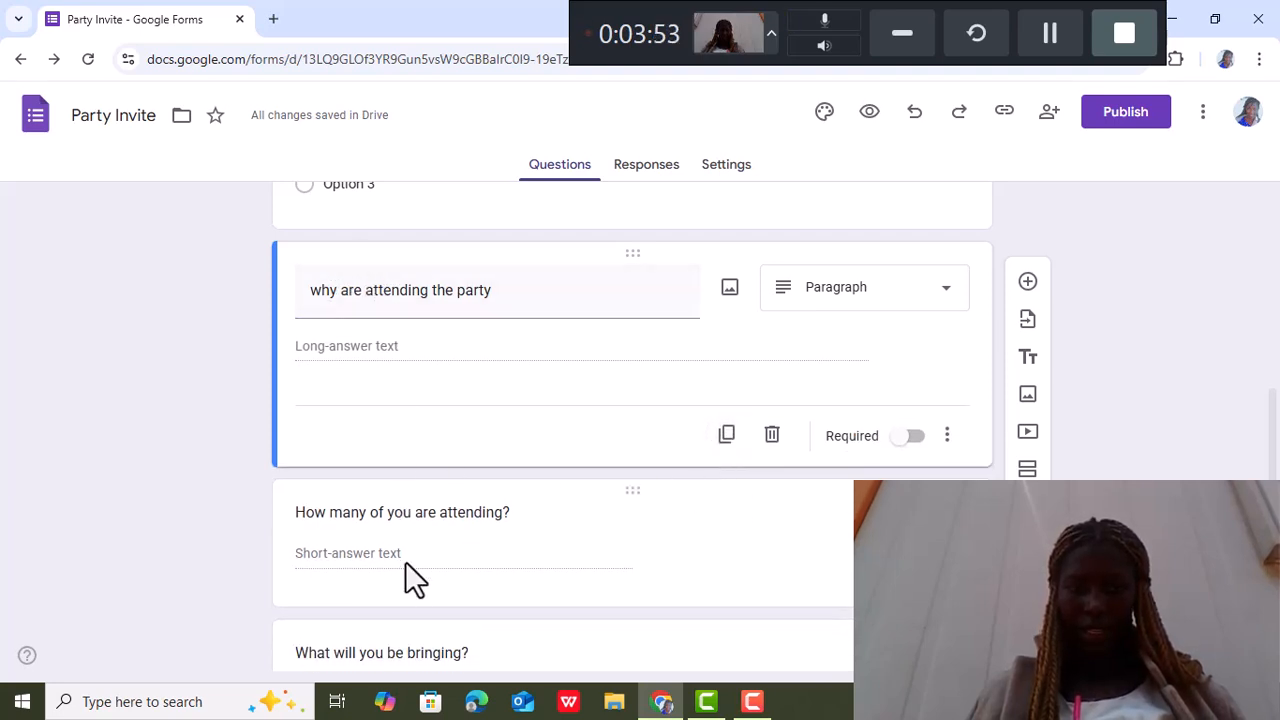
# Make the "why are attending the party" question required and change its answer type to Short answer
pyautogui.click(915, 437)
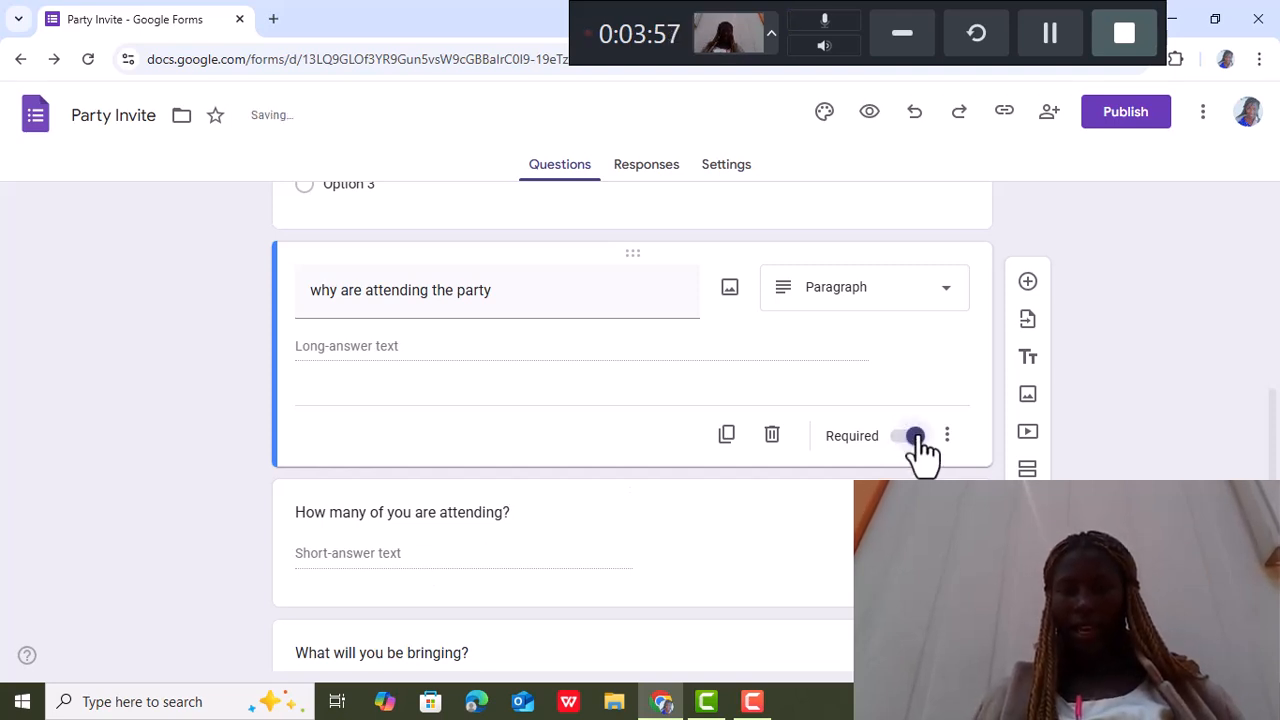
pyautogui.click(945, 297)
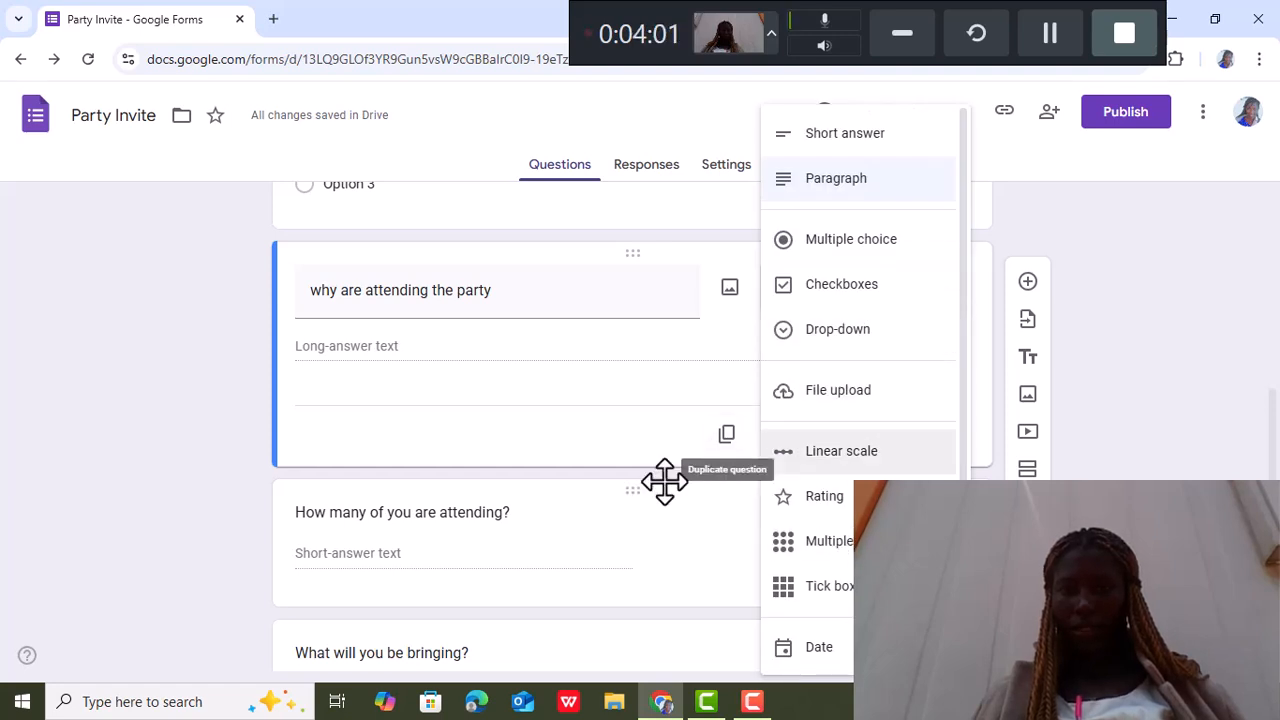
pyautogui.click(826, 145)
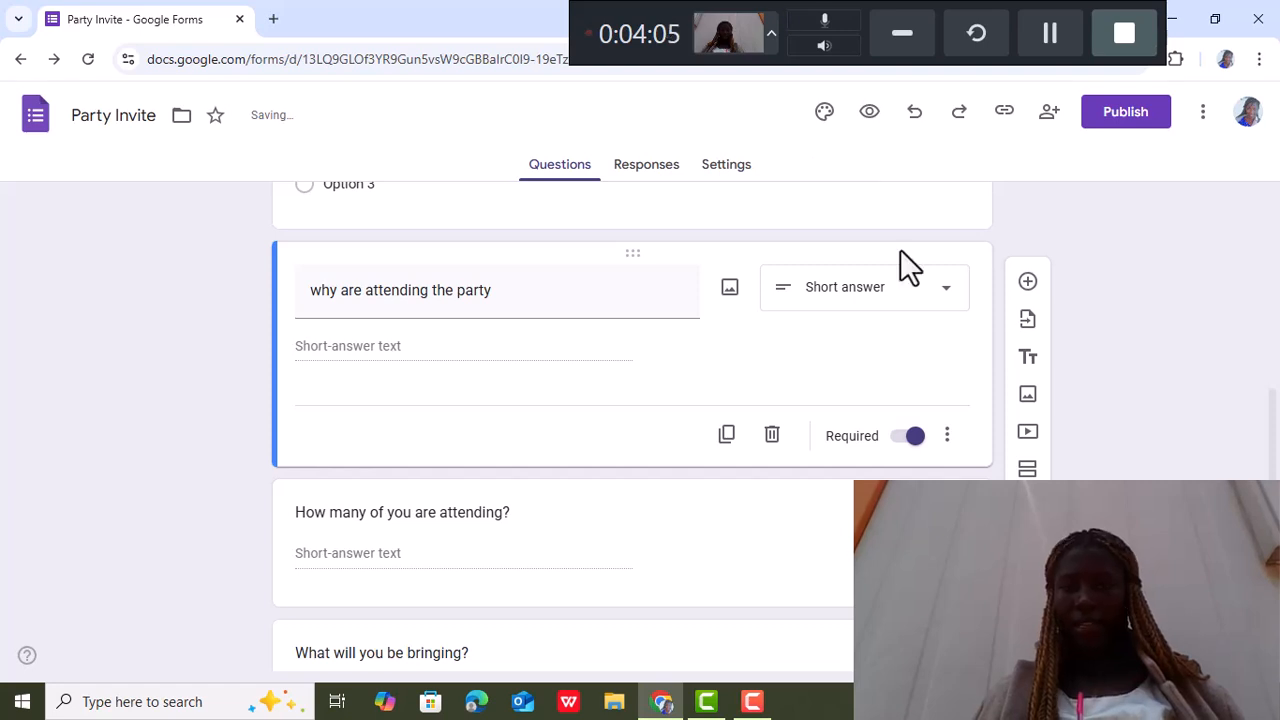
# Browse My Drive and the forms shared with you as sources for importing questions, without importing anything
pyautogui.click(1027, 320)
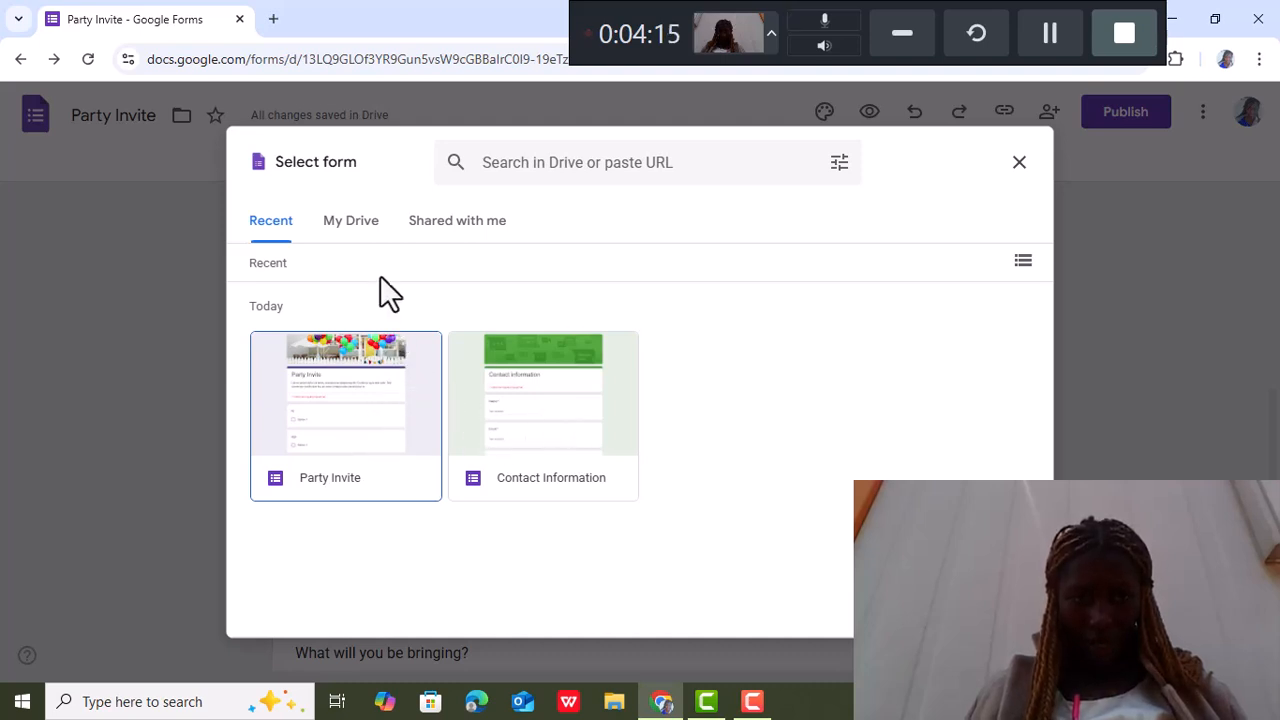
pyautogui.click(376, 226)
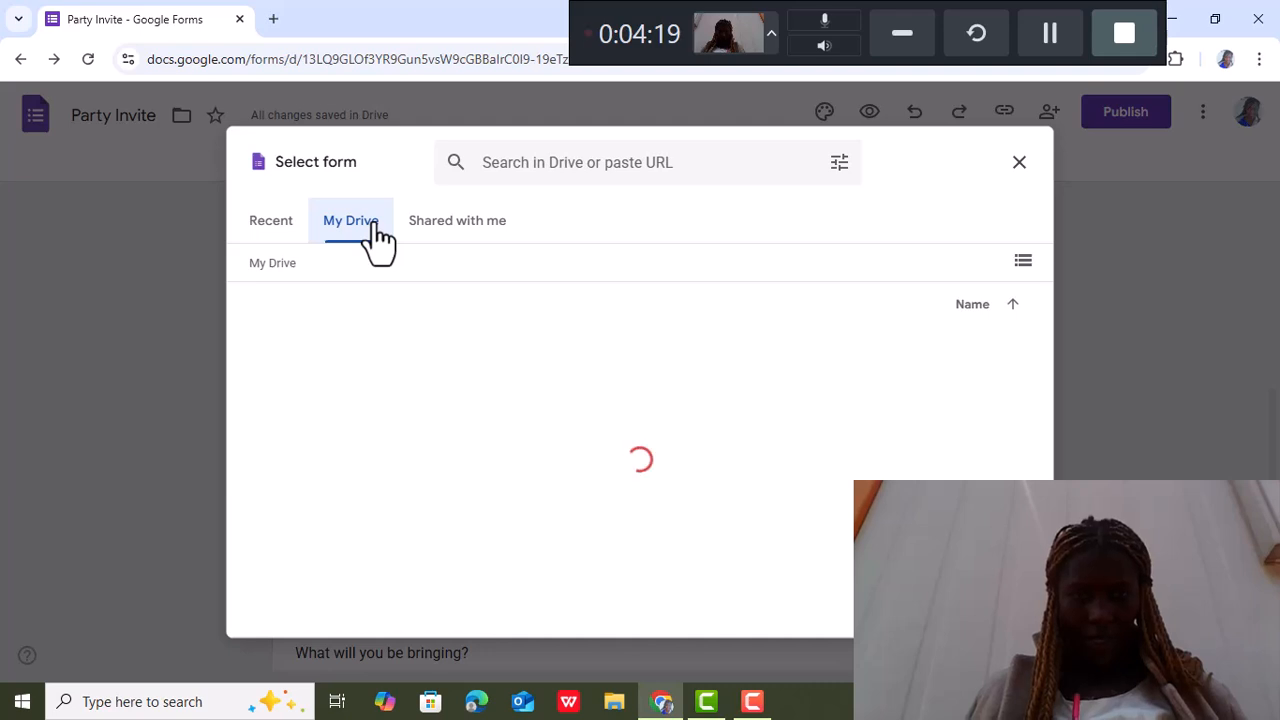
pyautogui.click(480, 228)
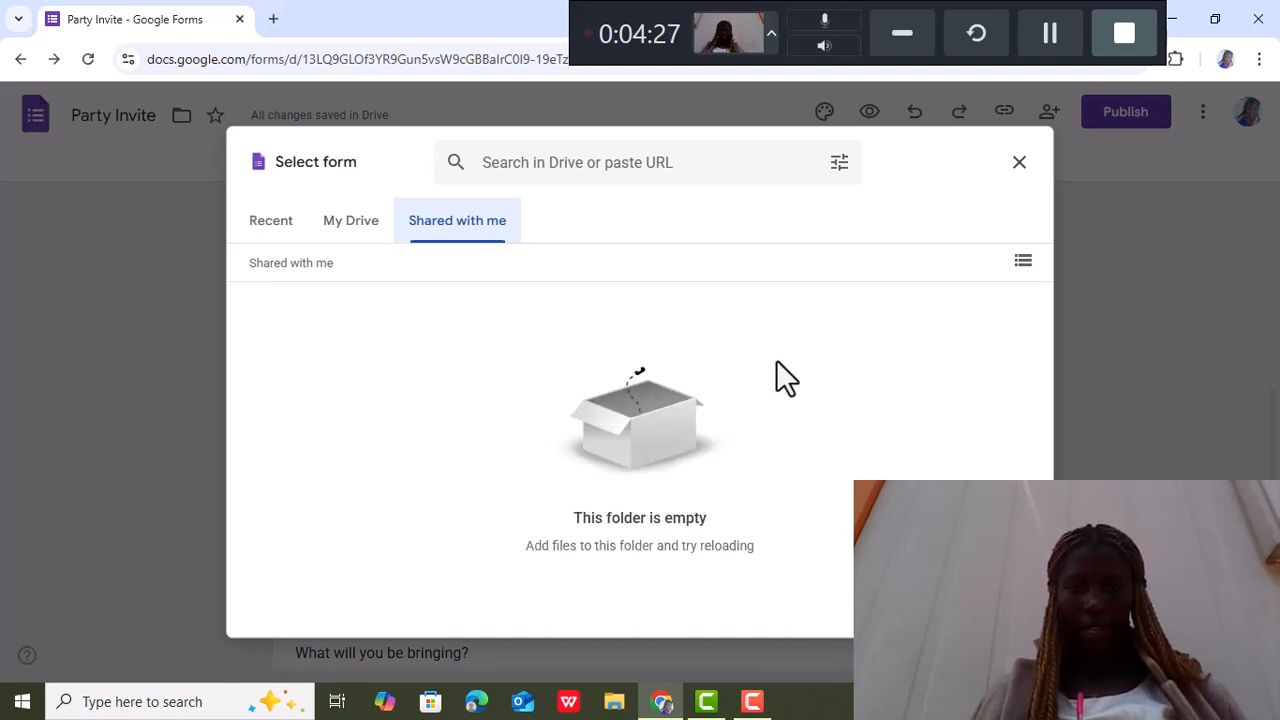
pyautogui.click(1024, 263)
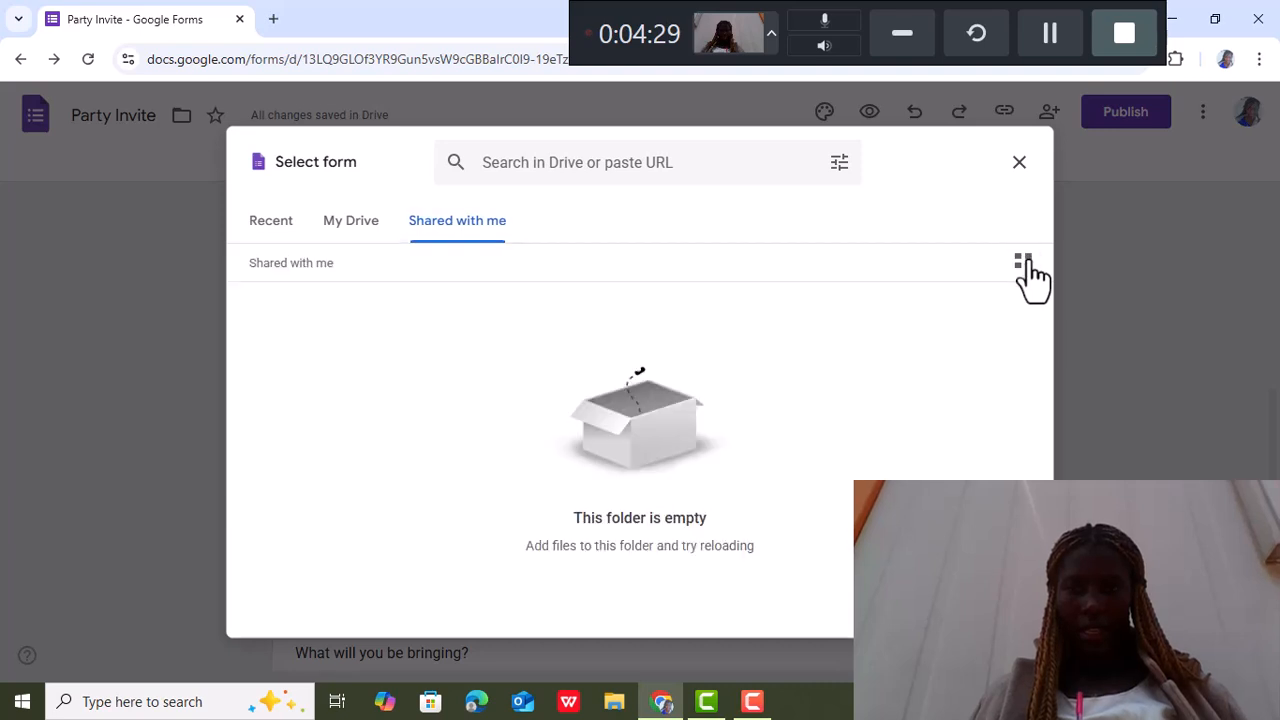
pyautogui.click(1024, 262)
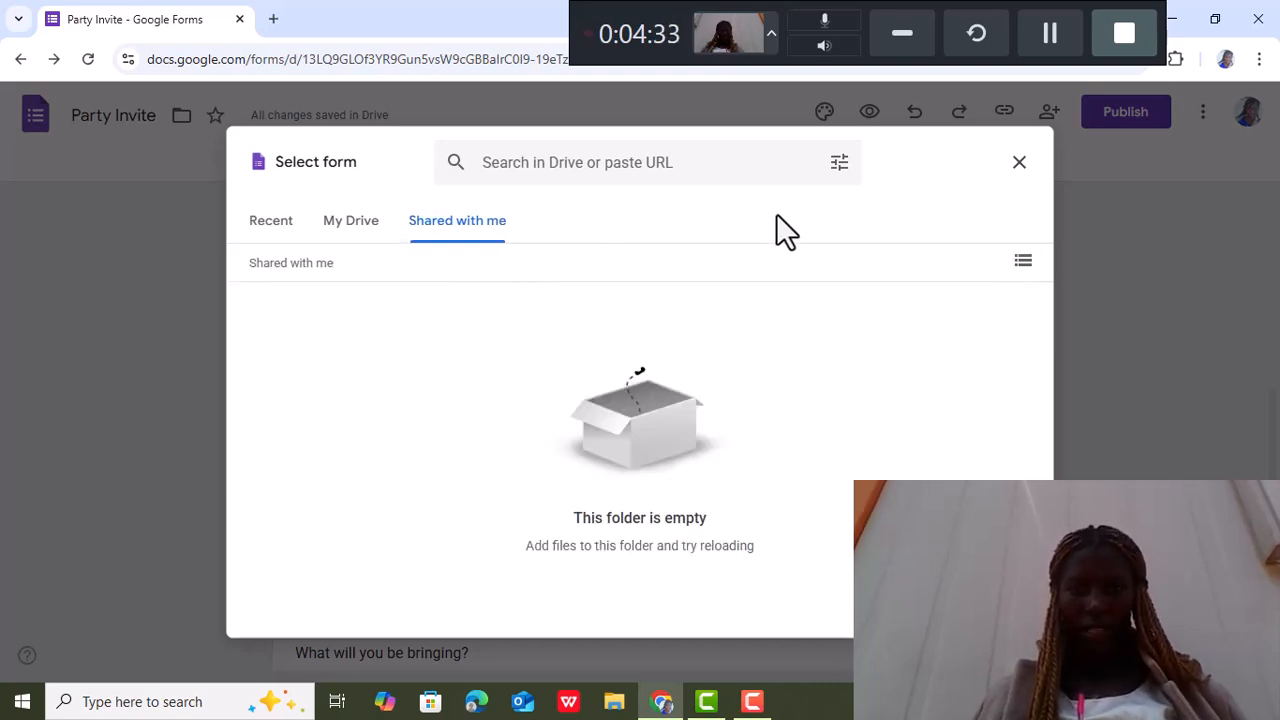
pyautogui.click(1014, 164)
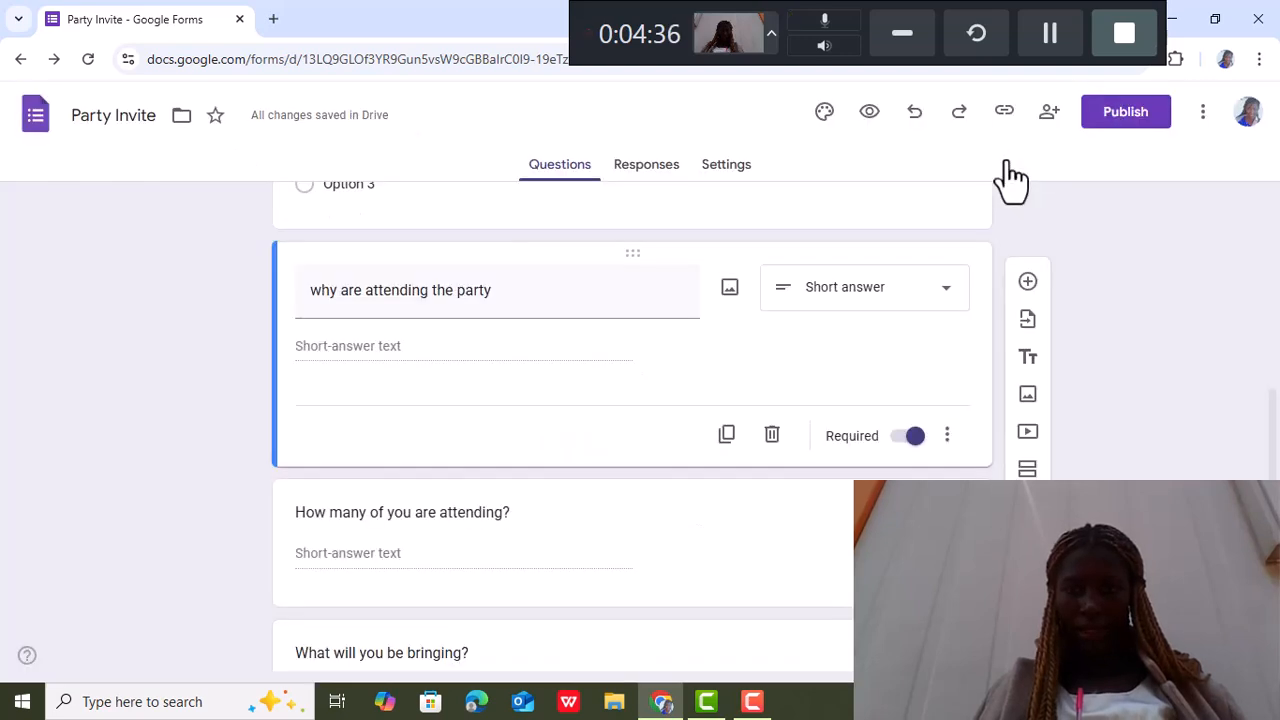
# Add a title and description block with "freshers ball" in its title below "why are attending the party", and delete the block
pyautogui.click(1030, 360)
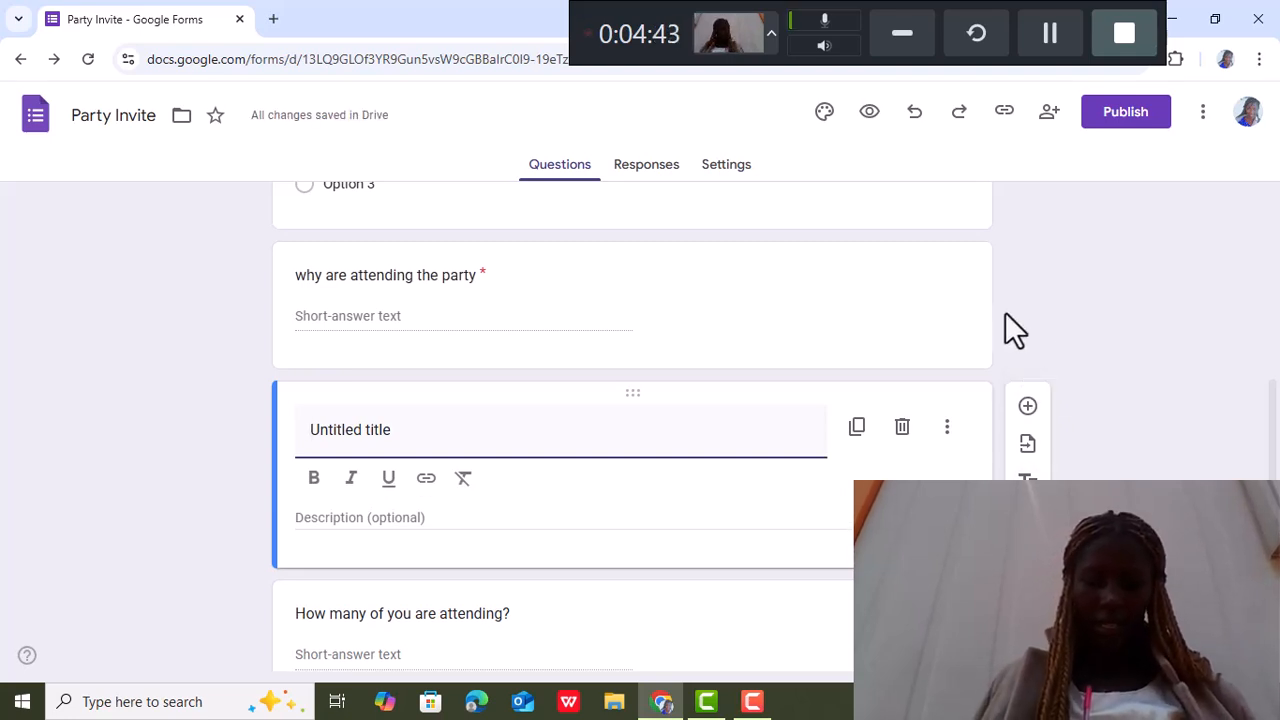
pyautogui.write('fres')
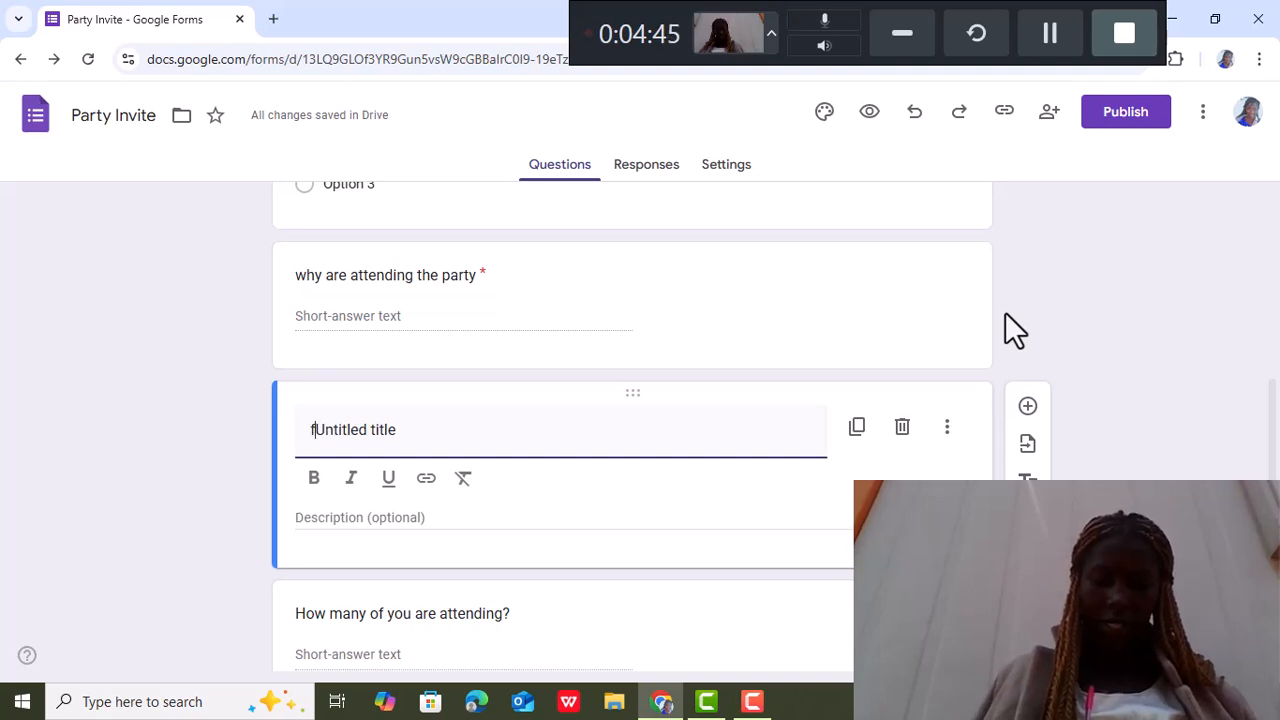
pyautogui.write('her')
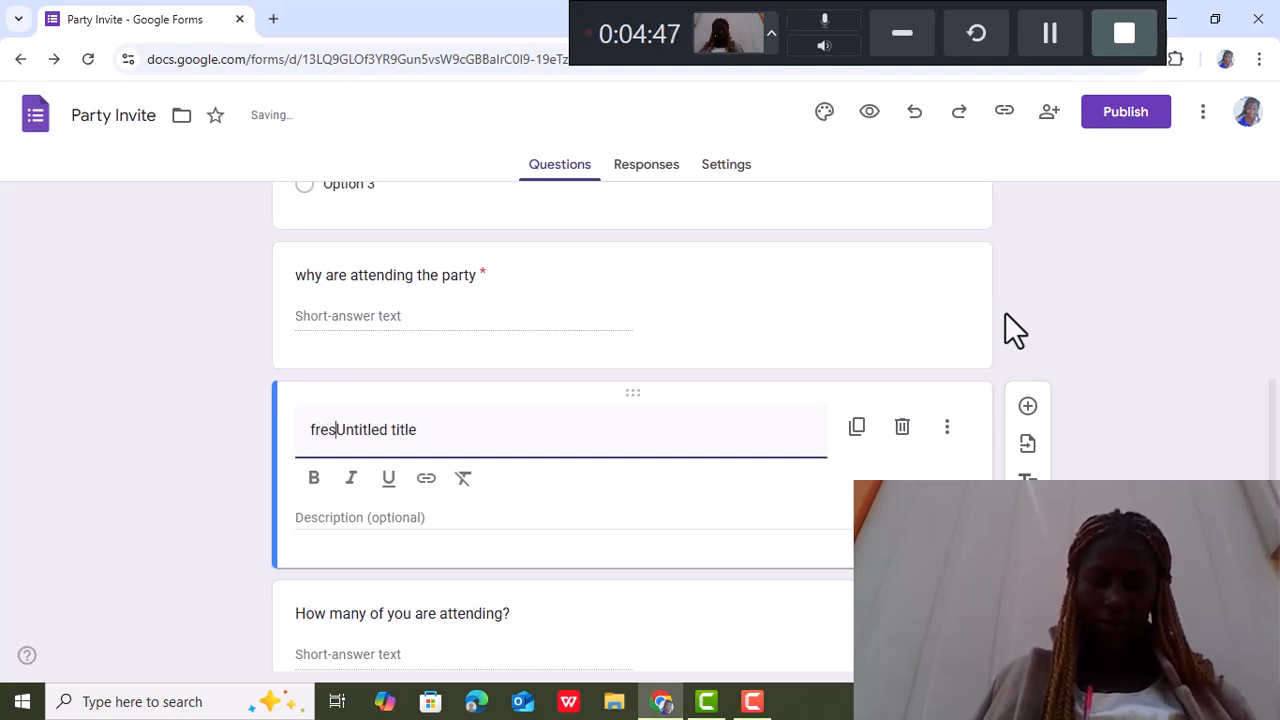
pyautogui.write('s ball')
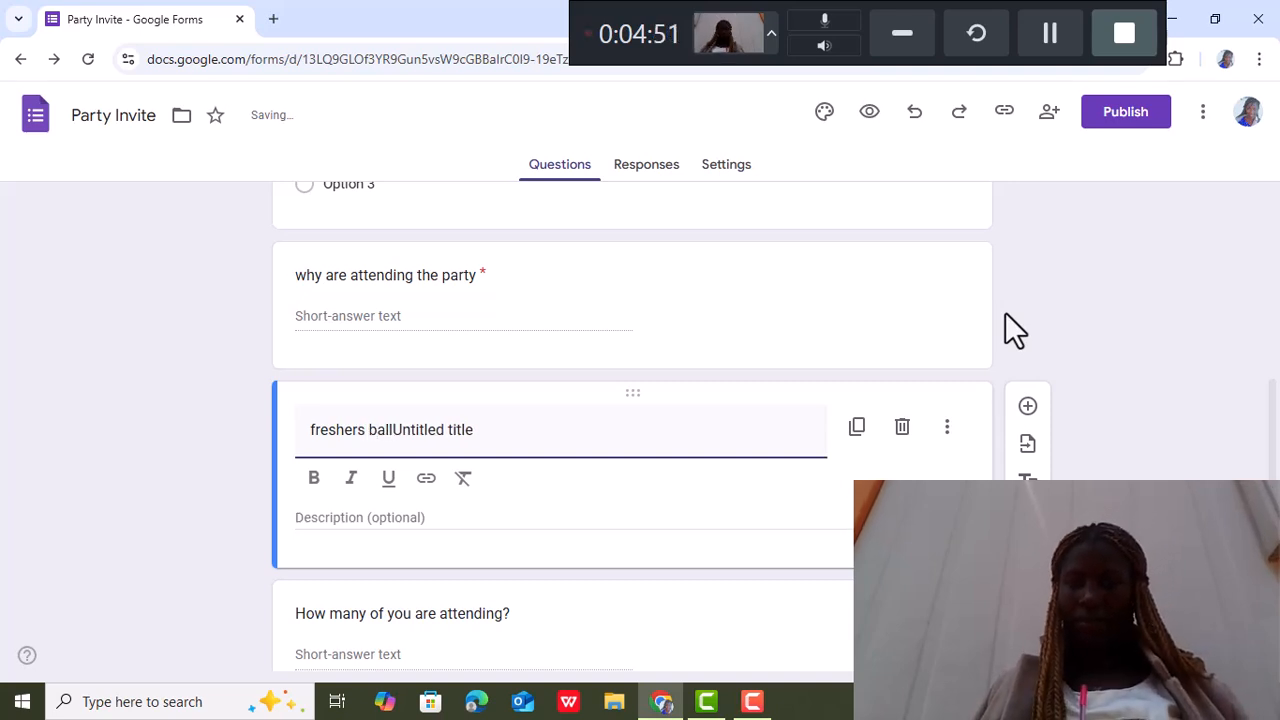
pyautogui.click(899, 434)
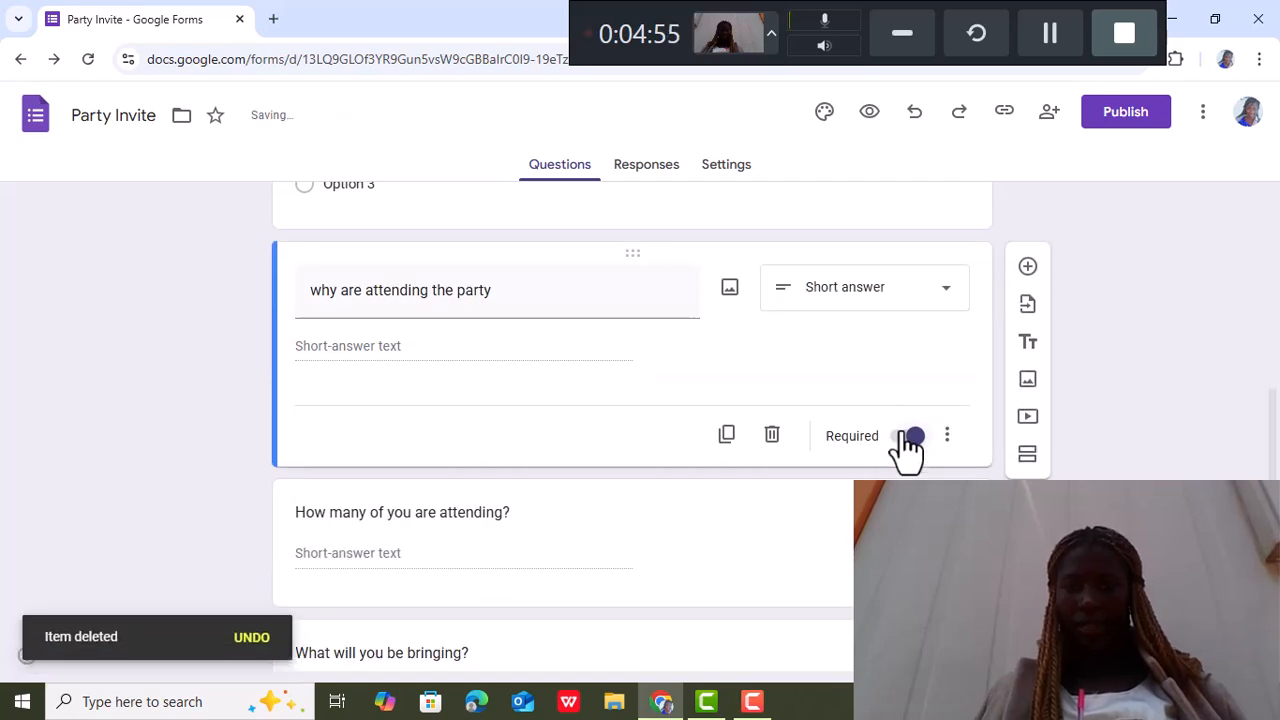
# Insert the Snapchat image from the Google Drive "pictures" folder below the "why are attending the party" question
pyautogui.click(1024, 392)
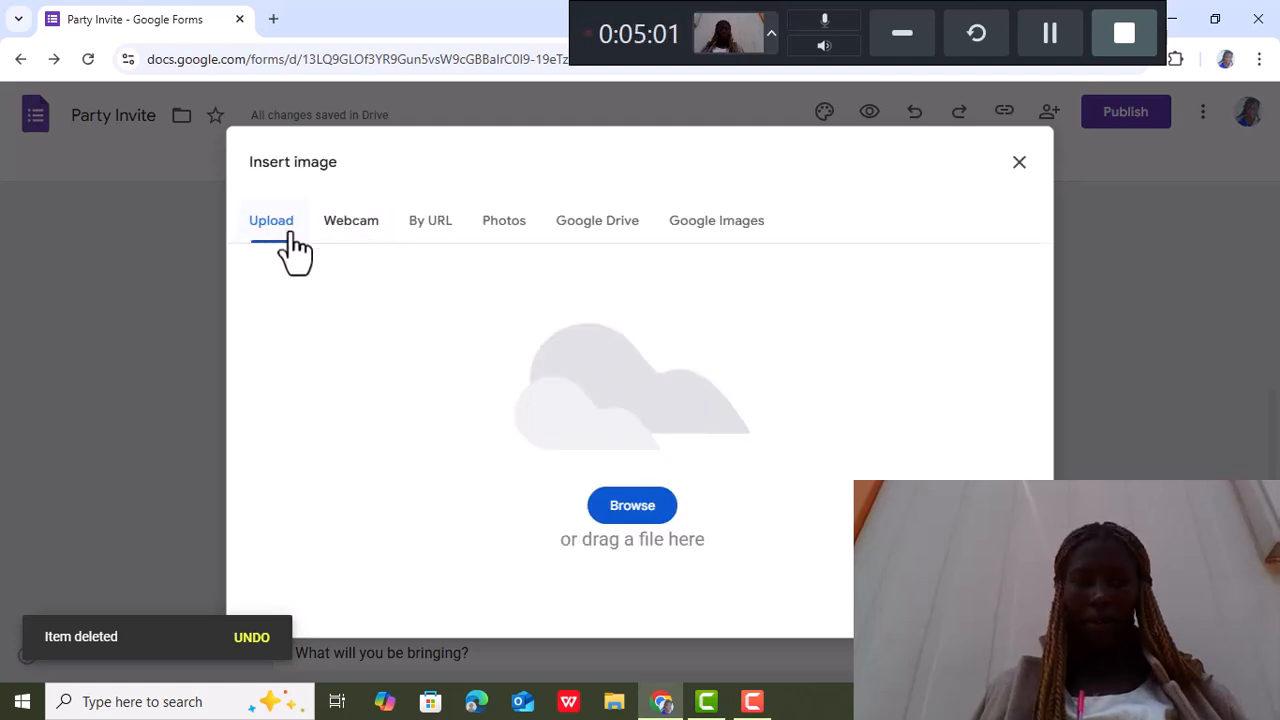
pyautogui.click(503, 242)
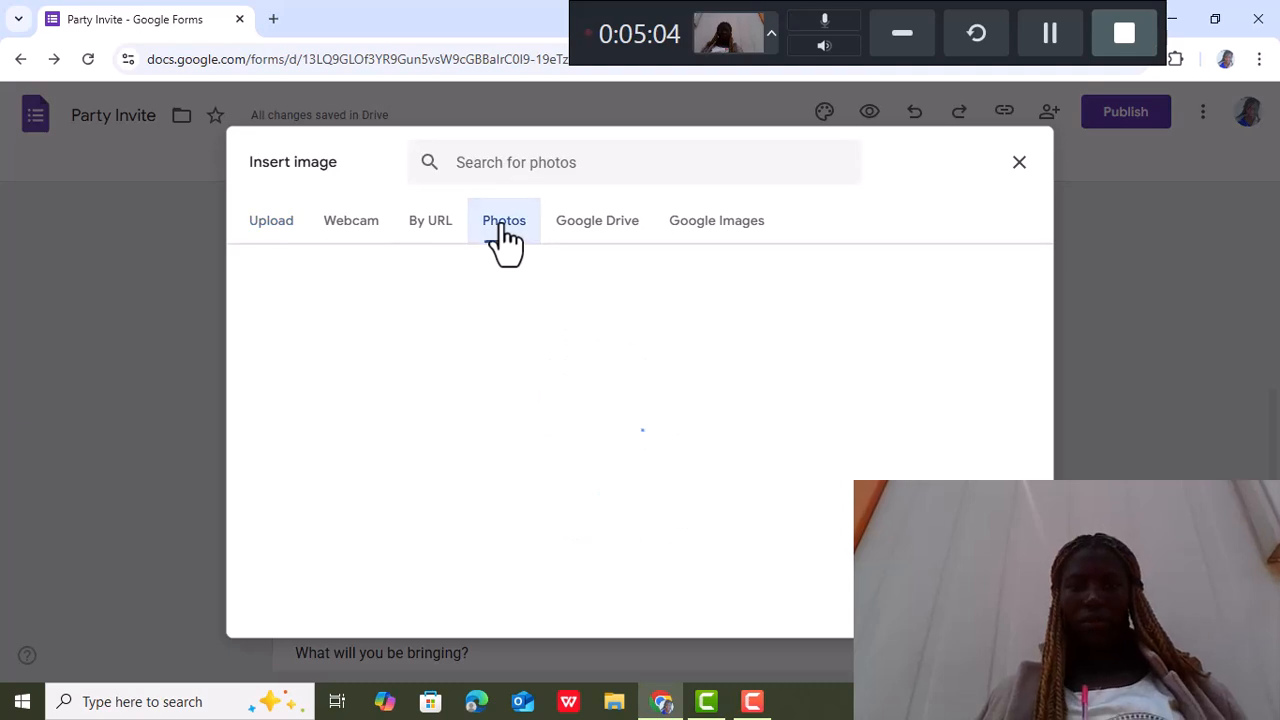
pyautogui.click(598, 241)
pyautogui.click(718, 248)
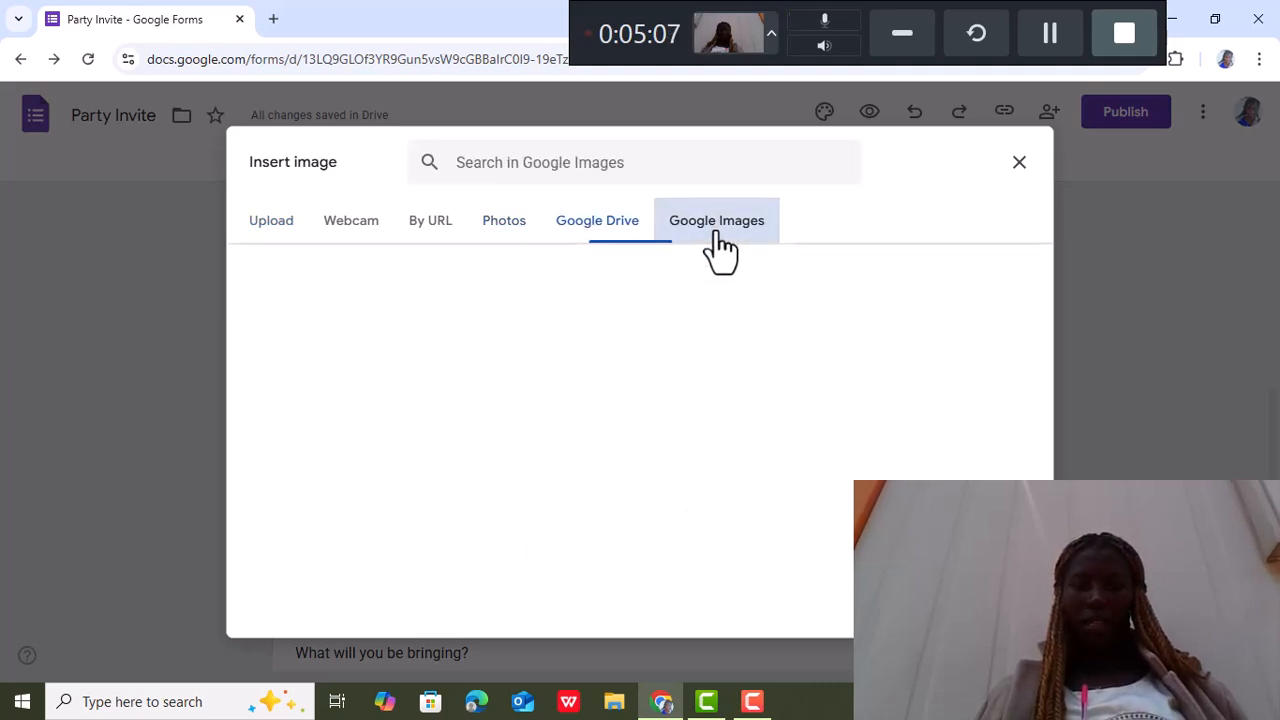
pyautogui.click(601, 238)
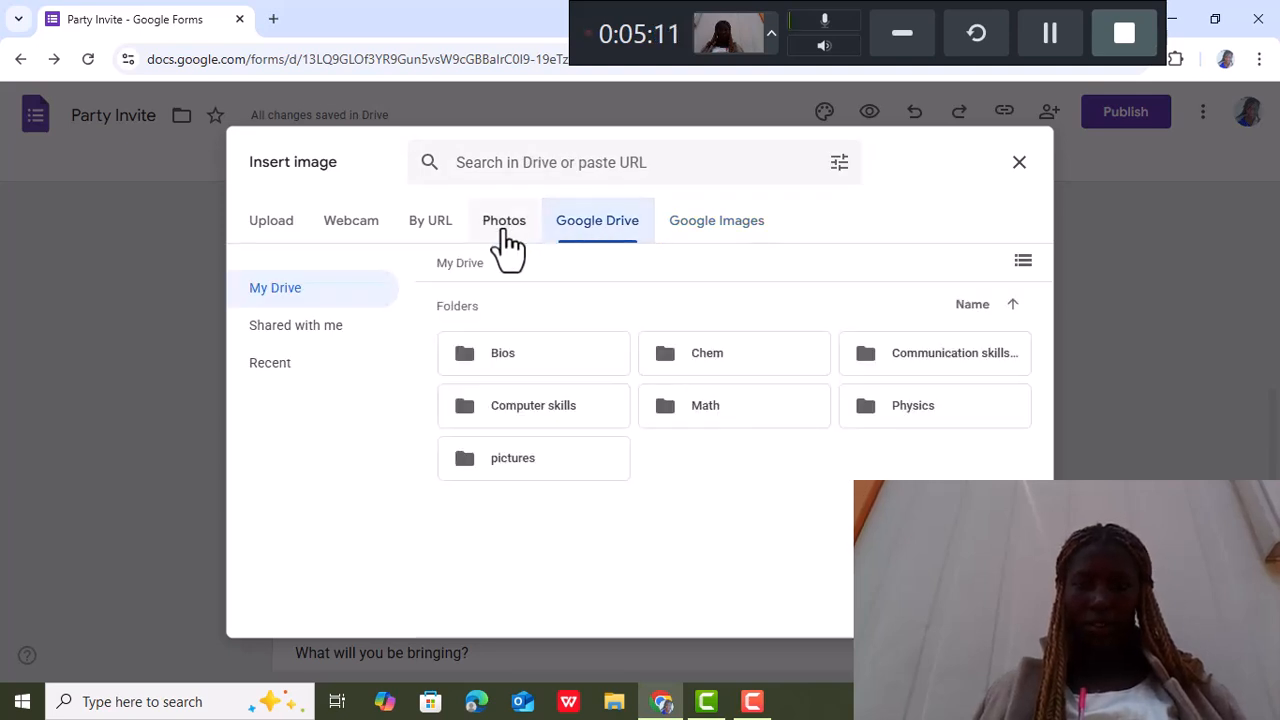
pyautogui.doubleClick(507, 458)
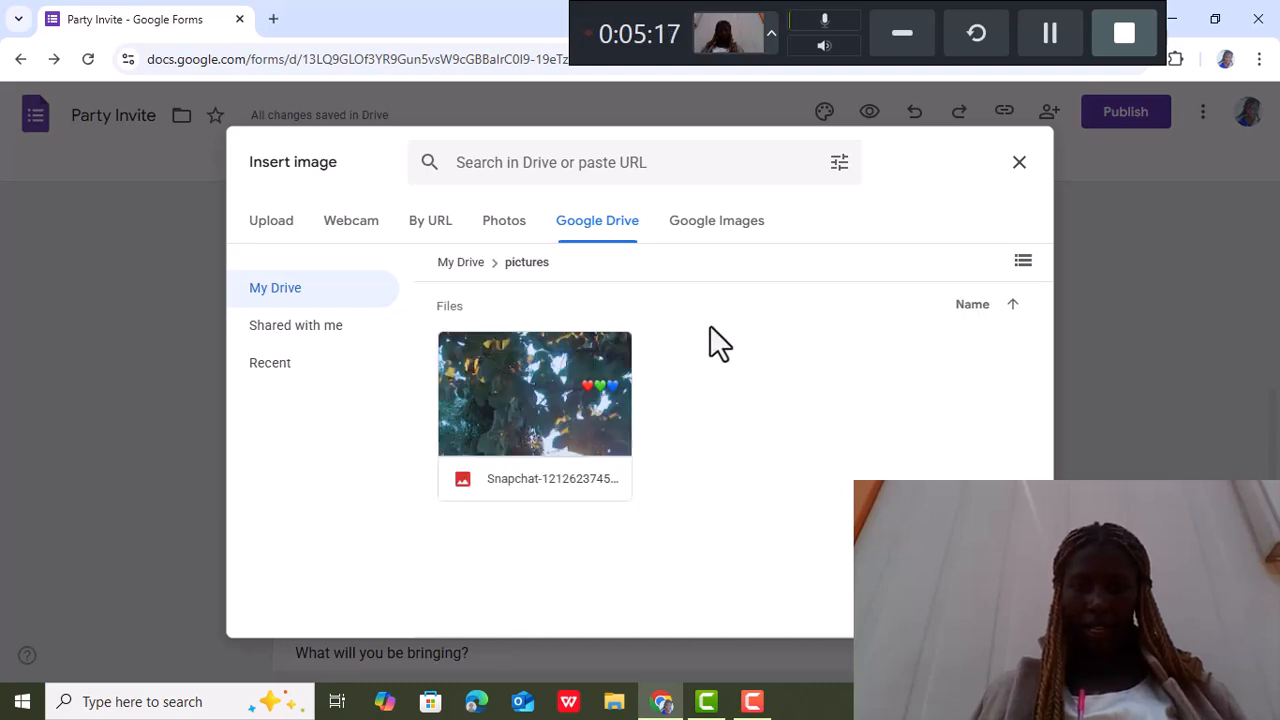
pyautogui.doubleClick(537, 418)
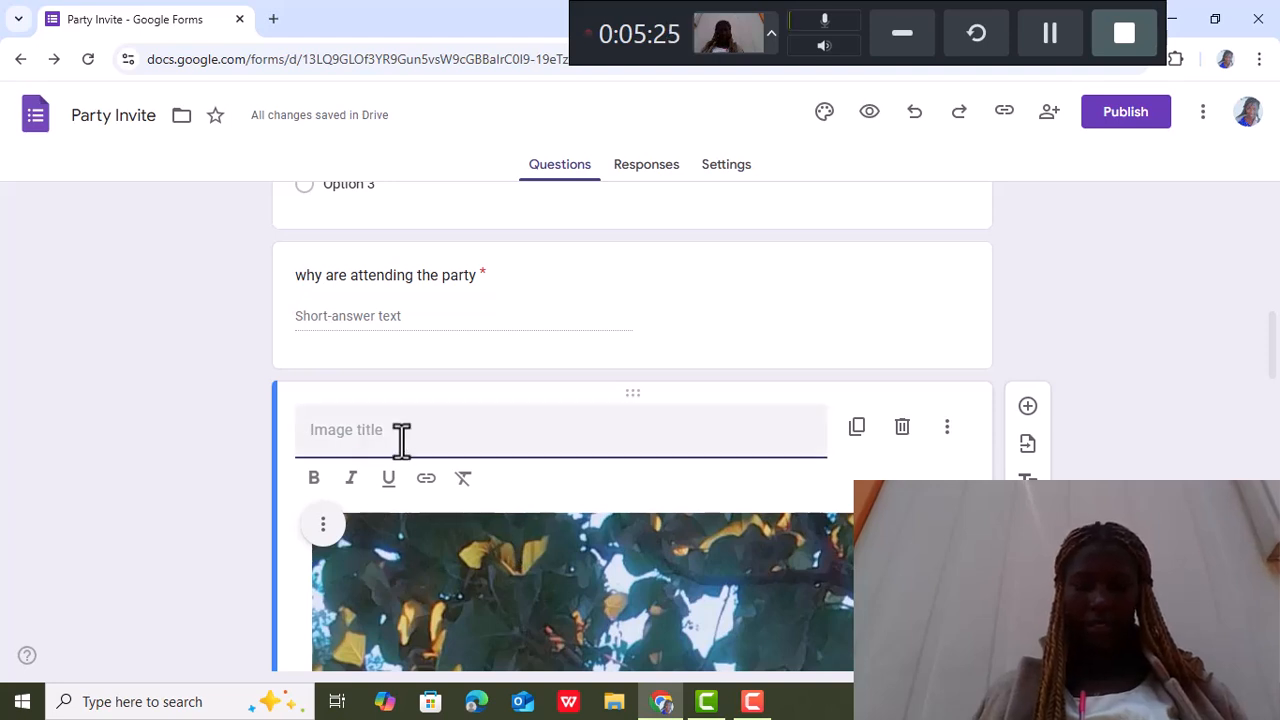
# Give the inserted image the title "party place"
pyautogui.write('par')
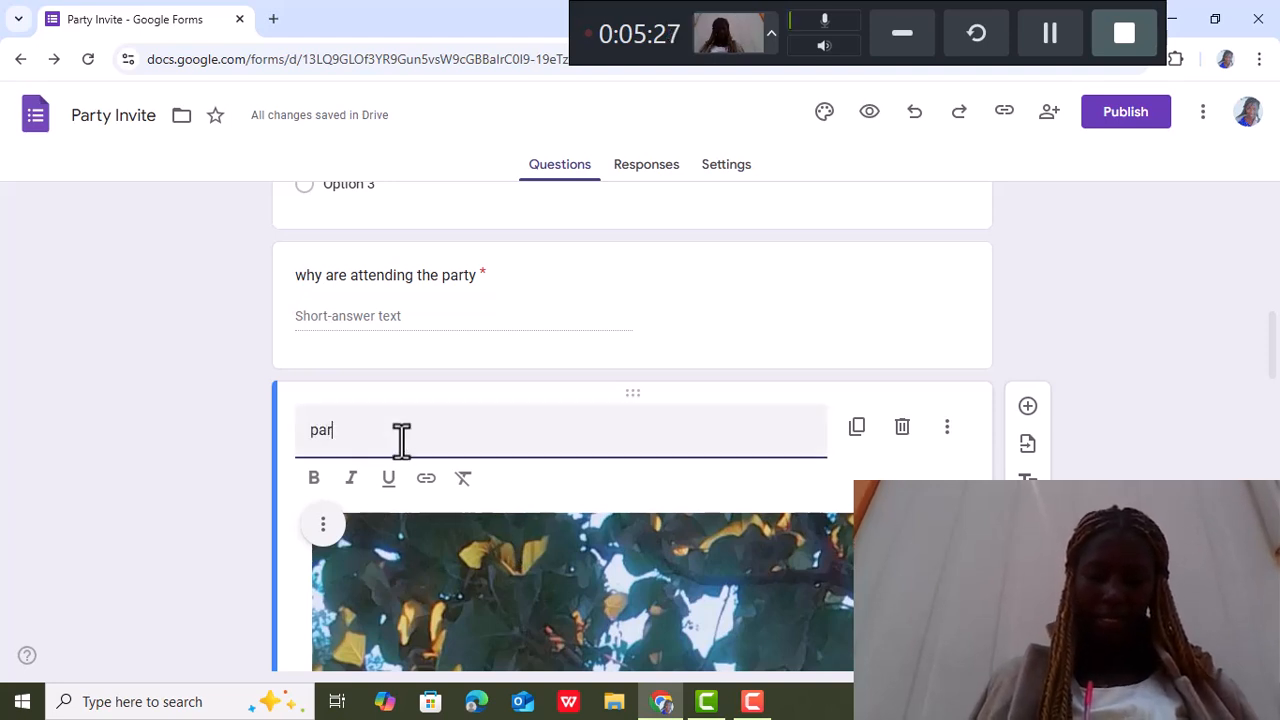
pyautogui.write('ty p')
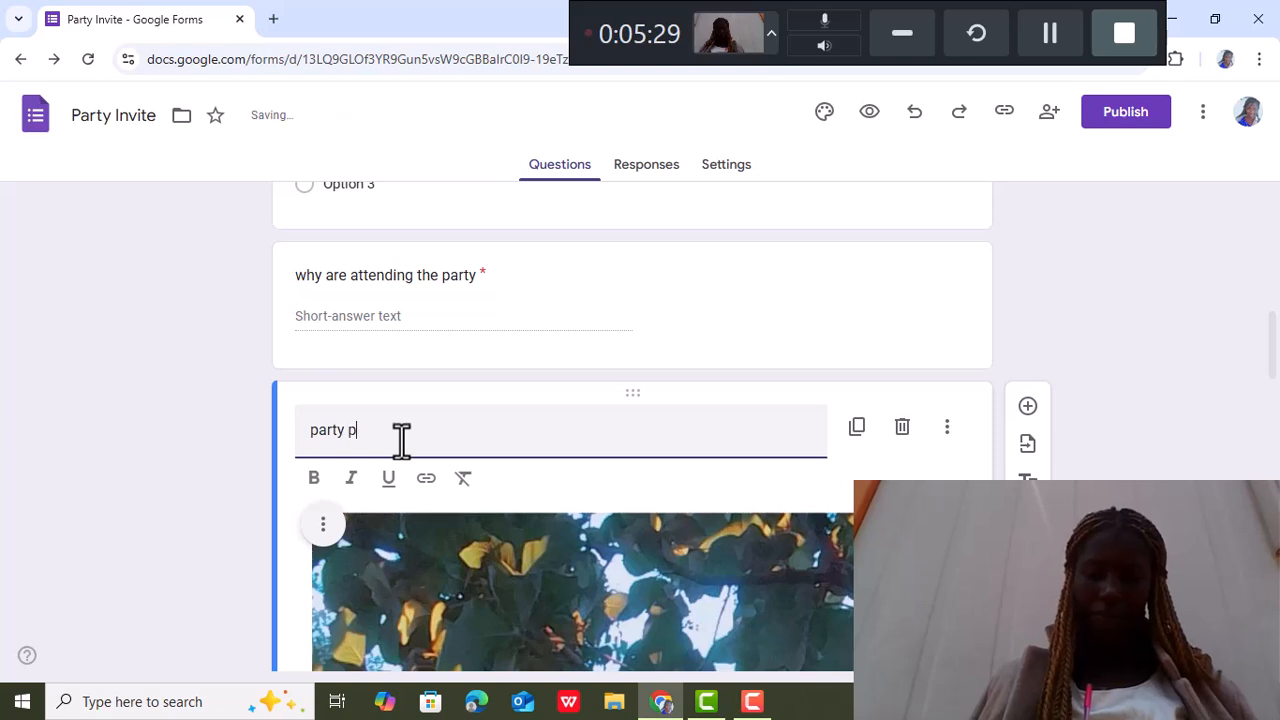
pyautogui.write('lace')
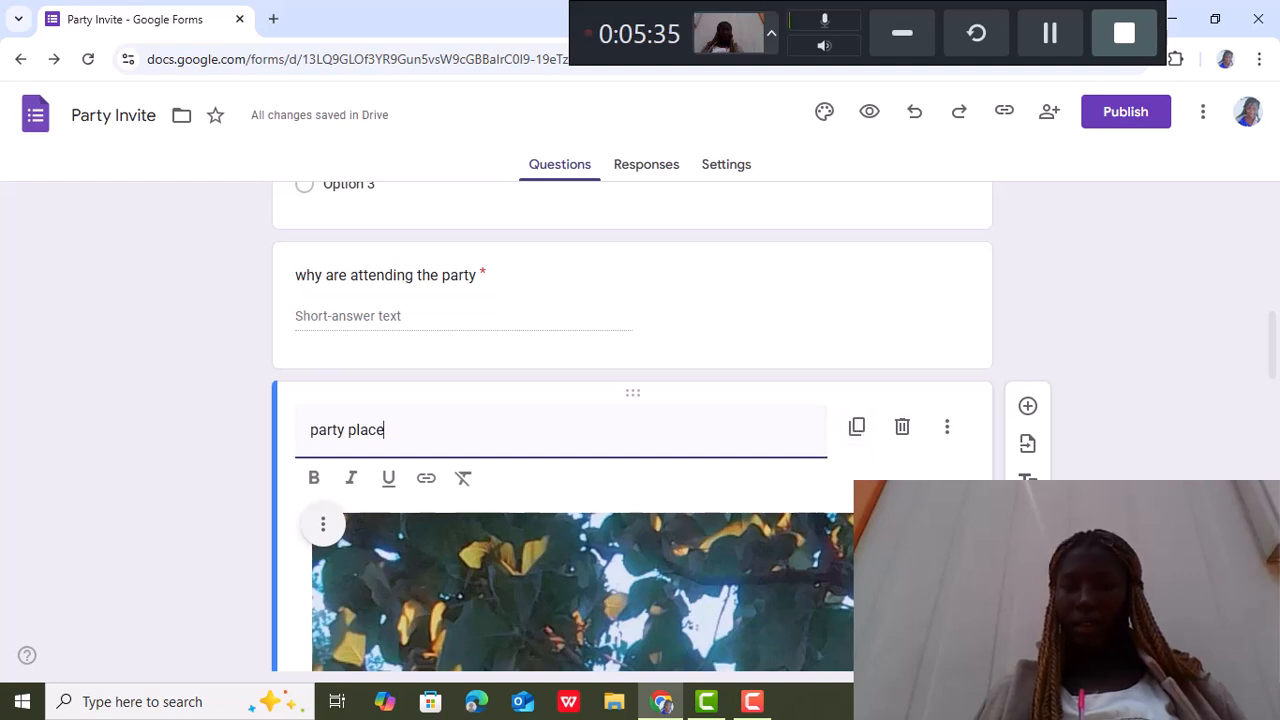
# View the YouTube video picker without choosing a video, and add a new section below the "party place" image
pyautogui.click(1028, 555)
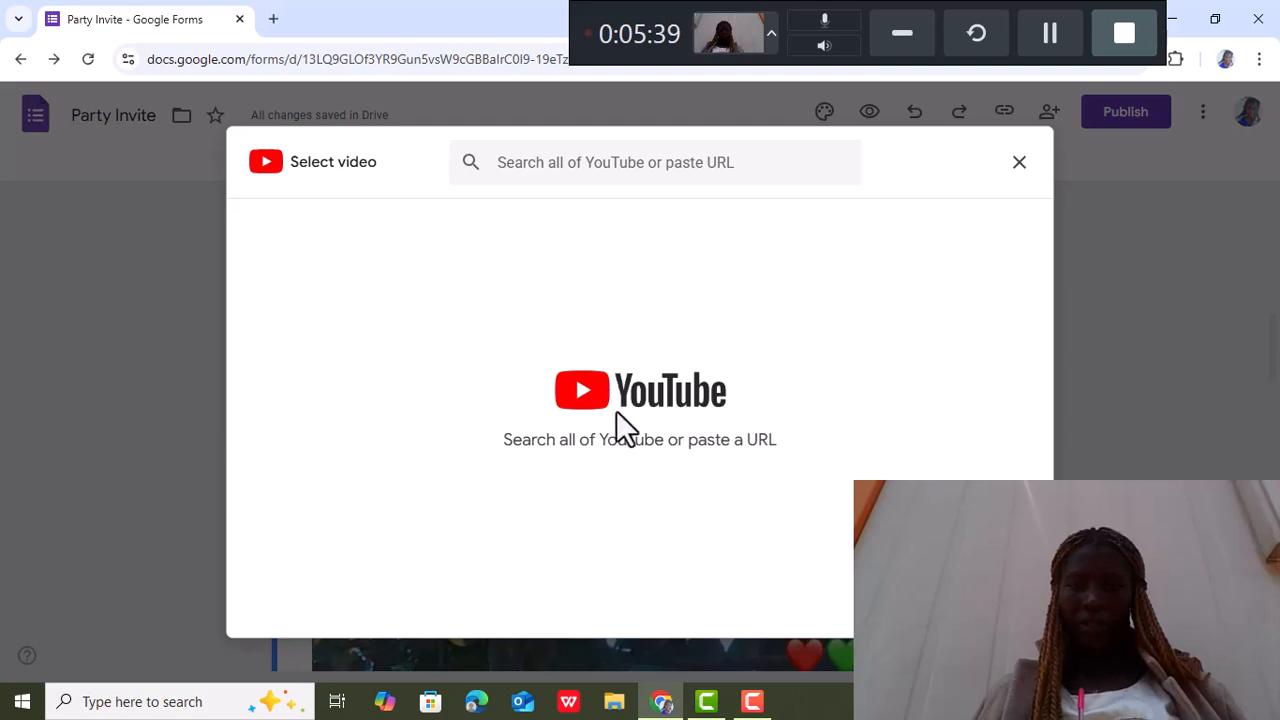
pyautogui.click(1022, 175)
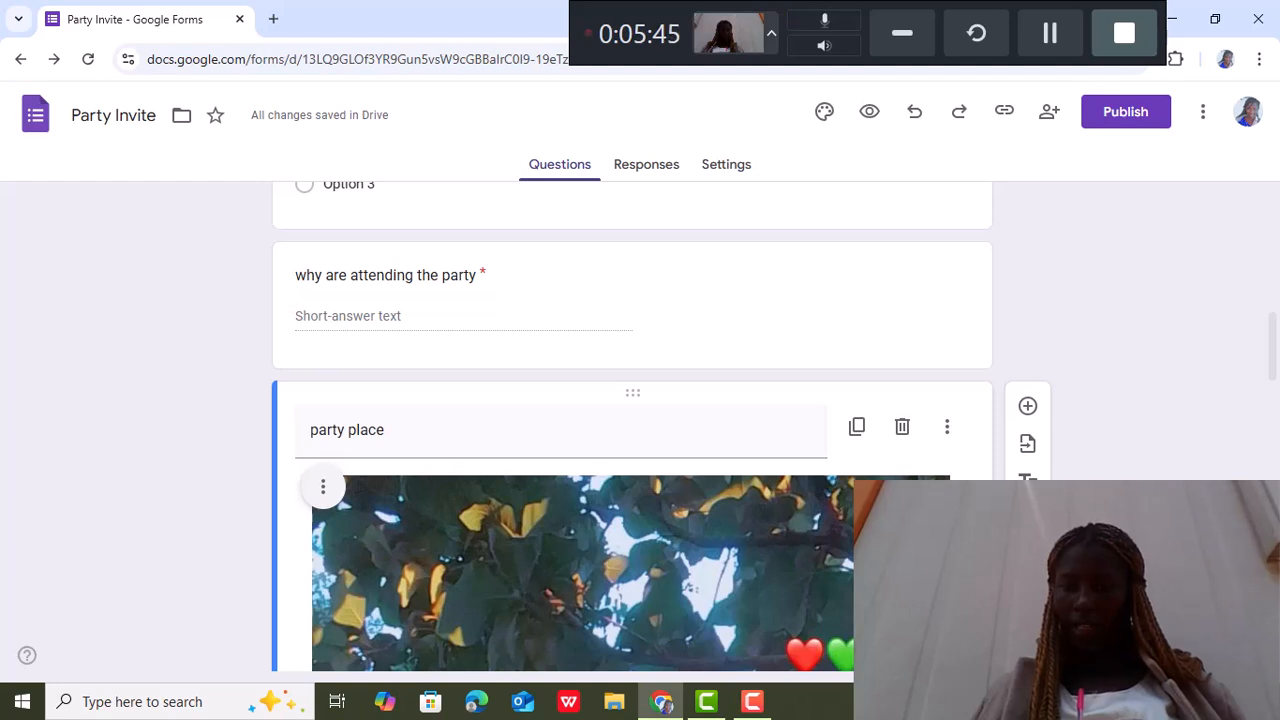
pyautogui.click(1028, 594)
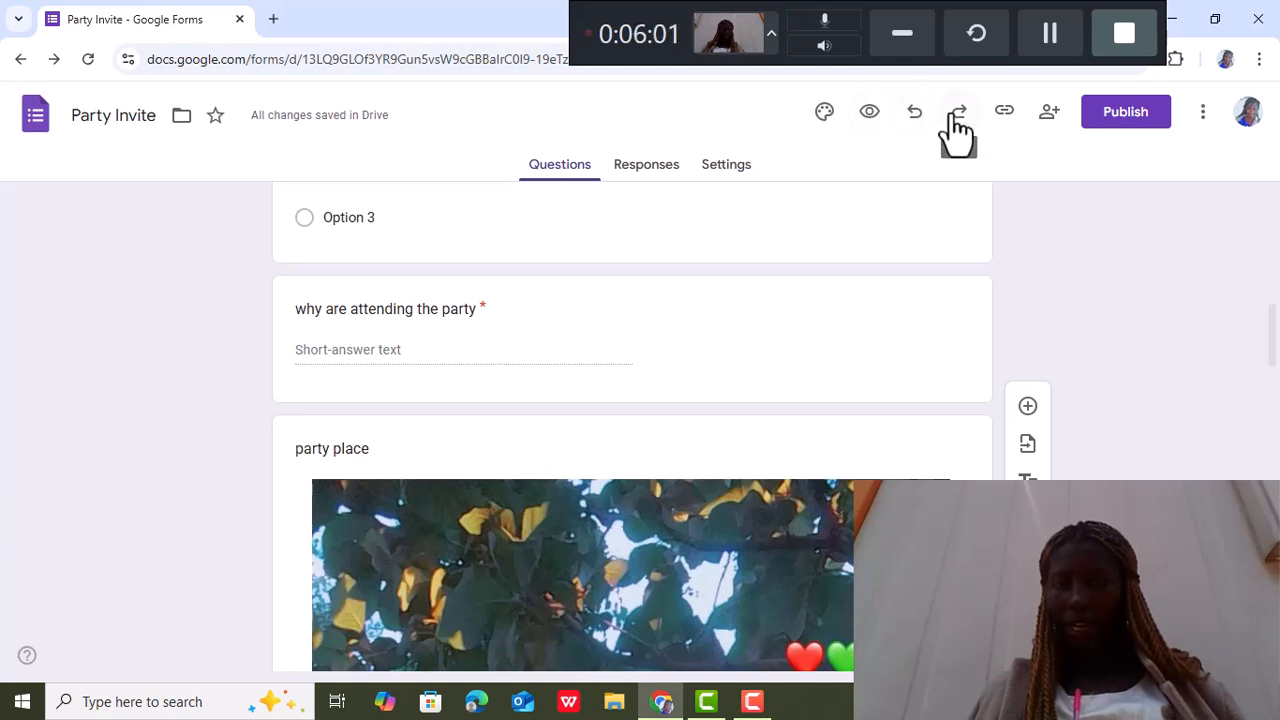
# Review the form's sharing settings and the access options for Responder view without changing them
pyautogui.click(1058, 120)
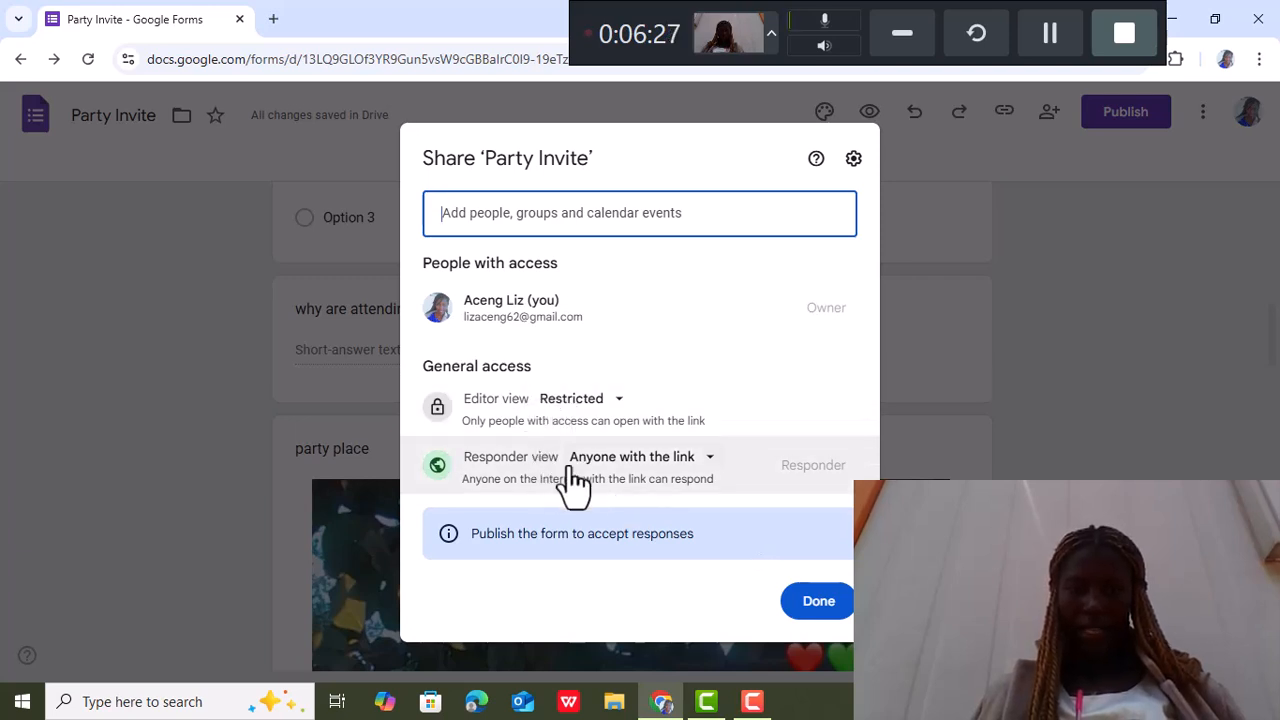
pyautogui.click(712, 462)
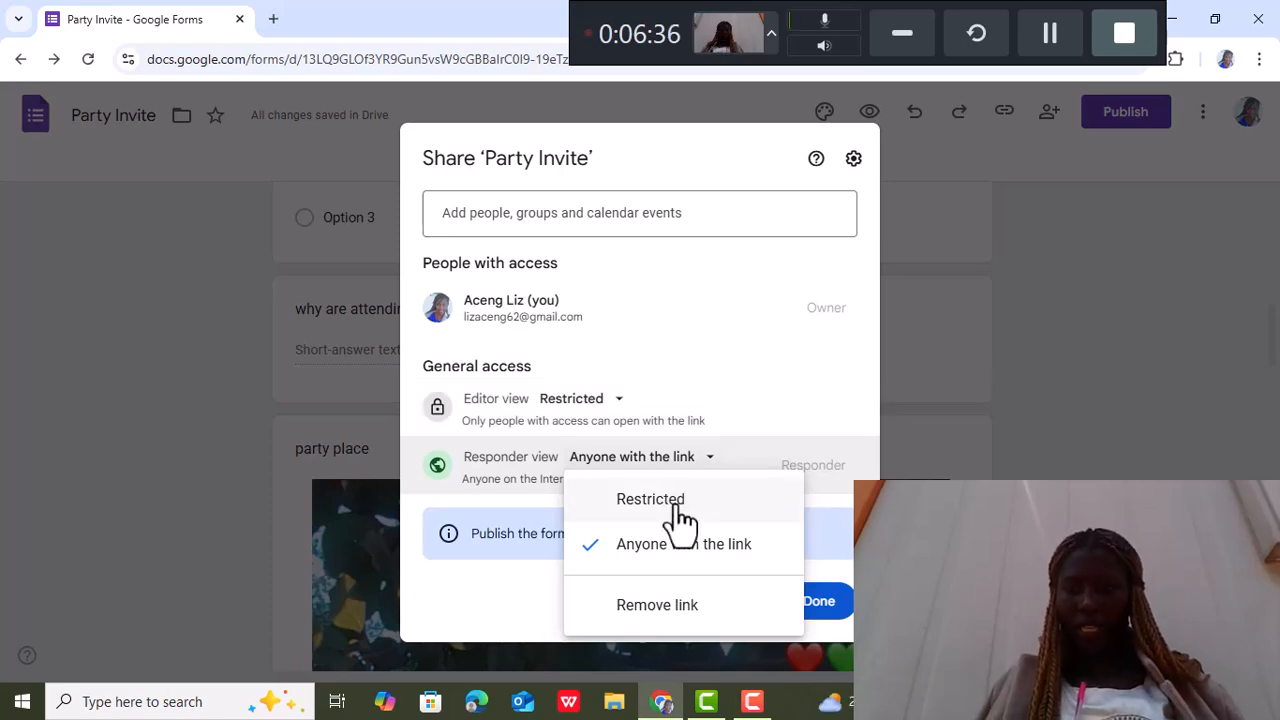
pyautogui.click(943, 384)
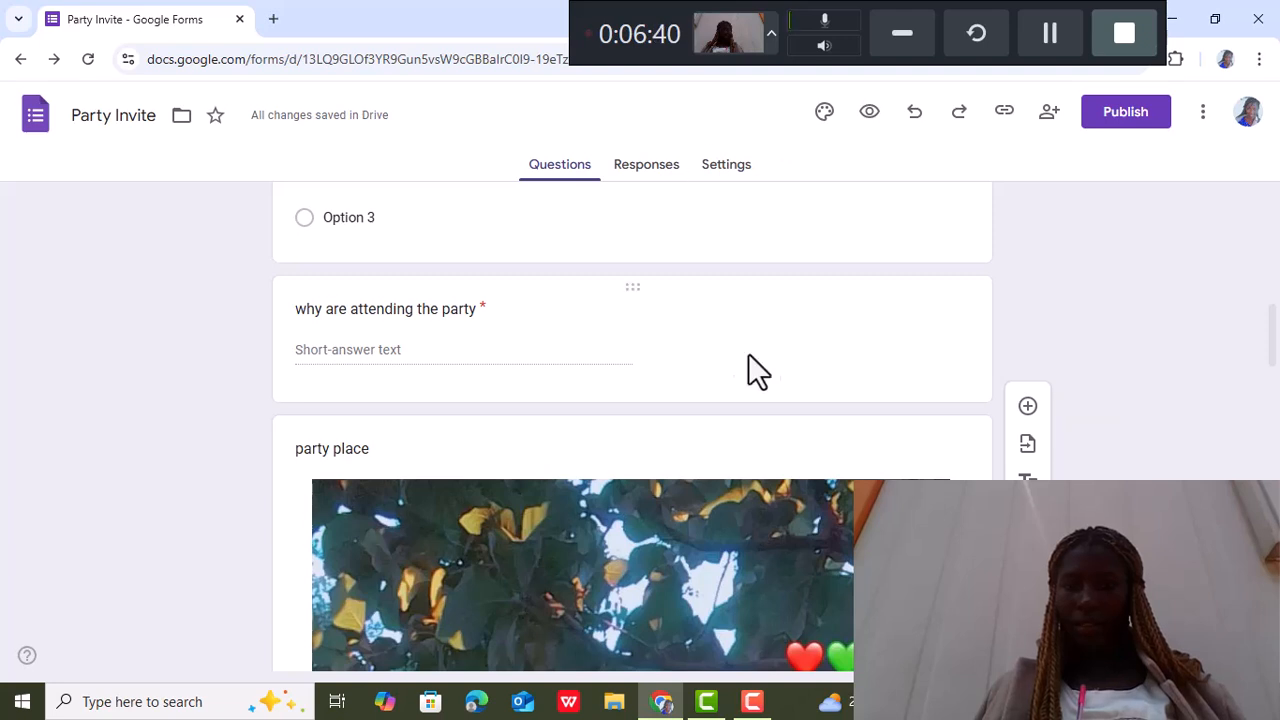
# Review the form's publishing options and manage-responders settings, and close them without publishing
pyautogui.click(1131, 127)
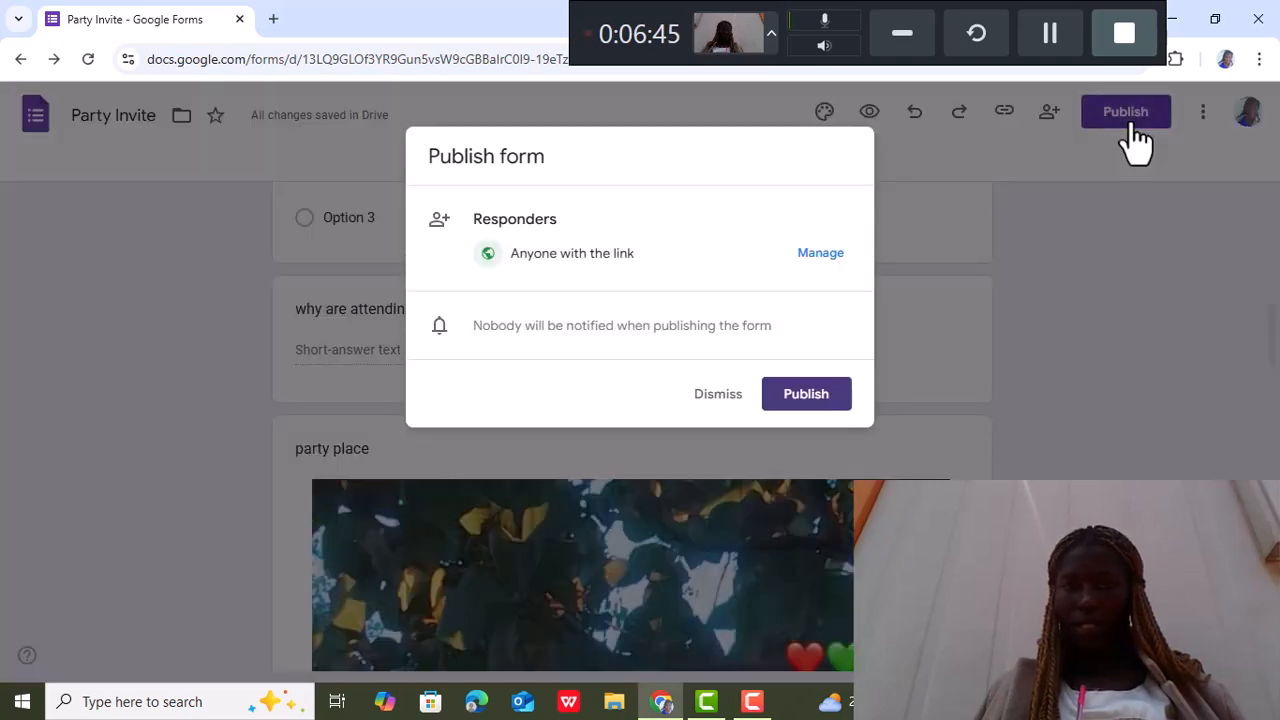
pyautogui.click(820, 254)
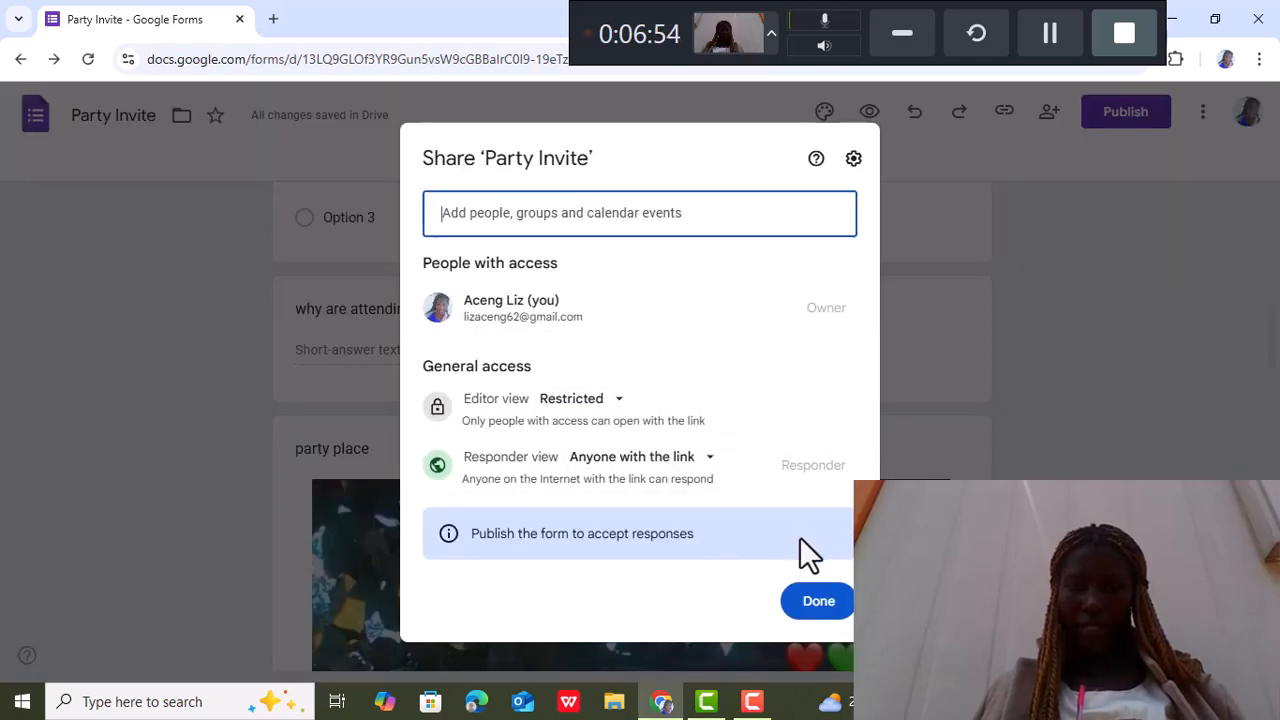
pyautogui.click(818, 603)
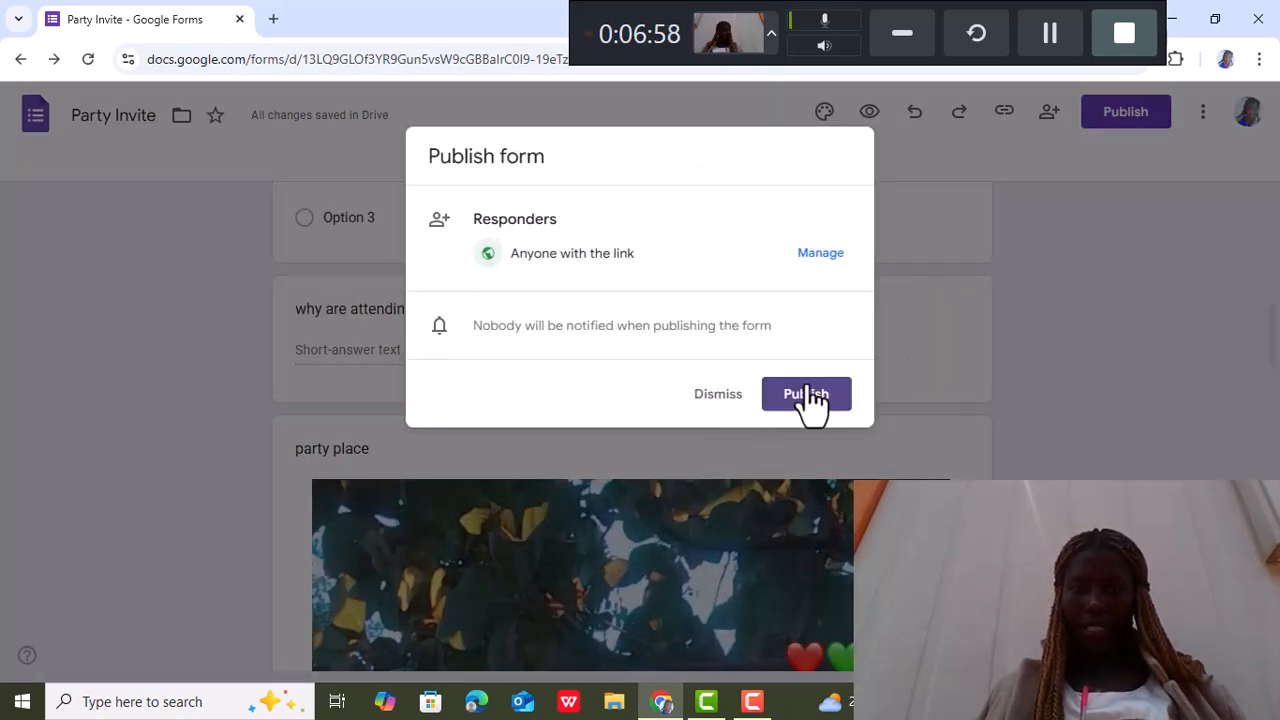
pyautogui.click(975, 296)
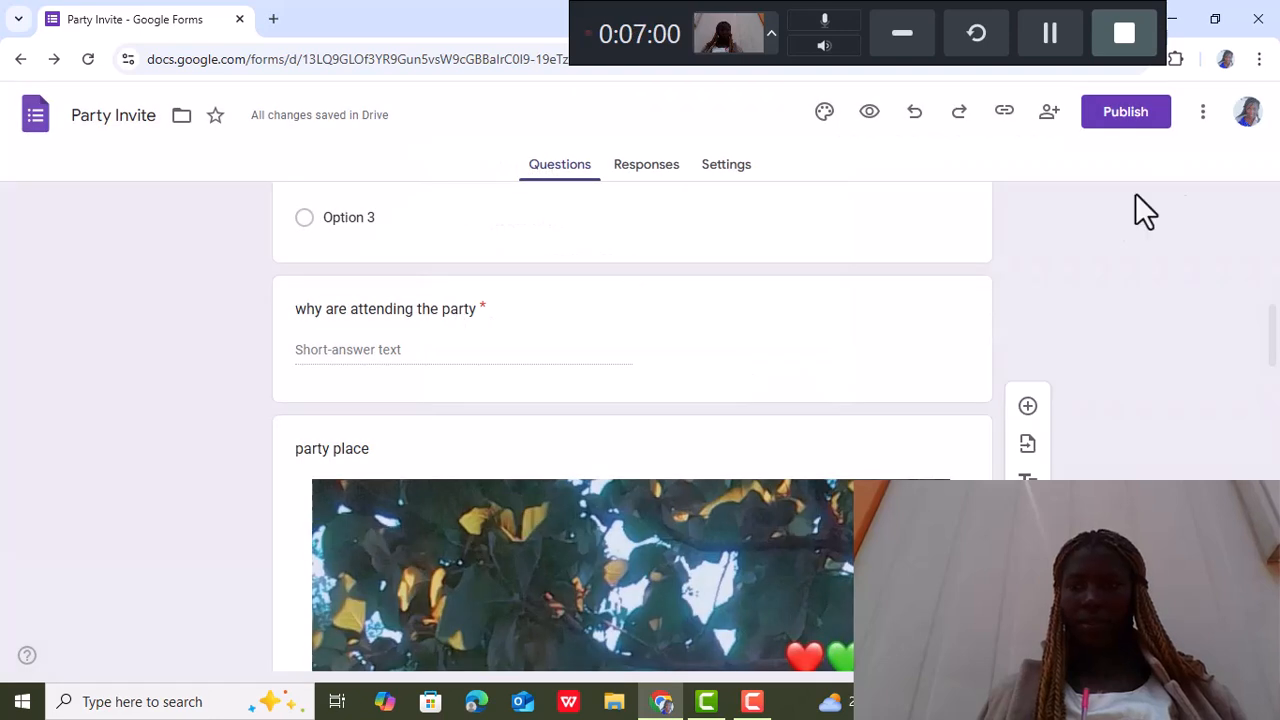
pyautogui.click(1206, 118)
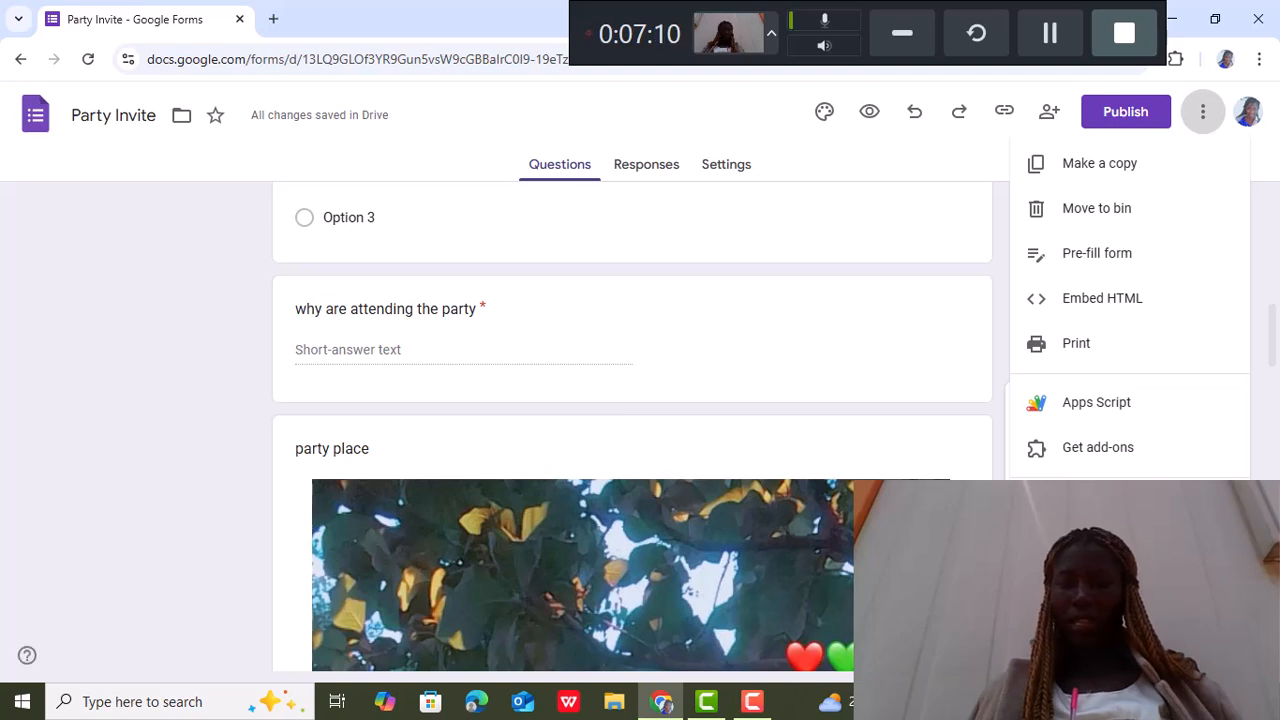
pyautogui.press('Escape')
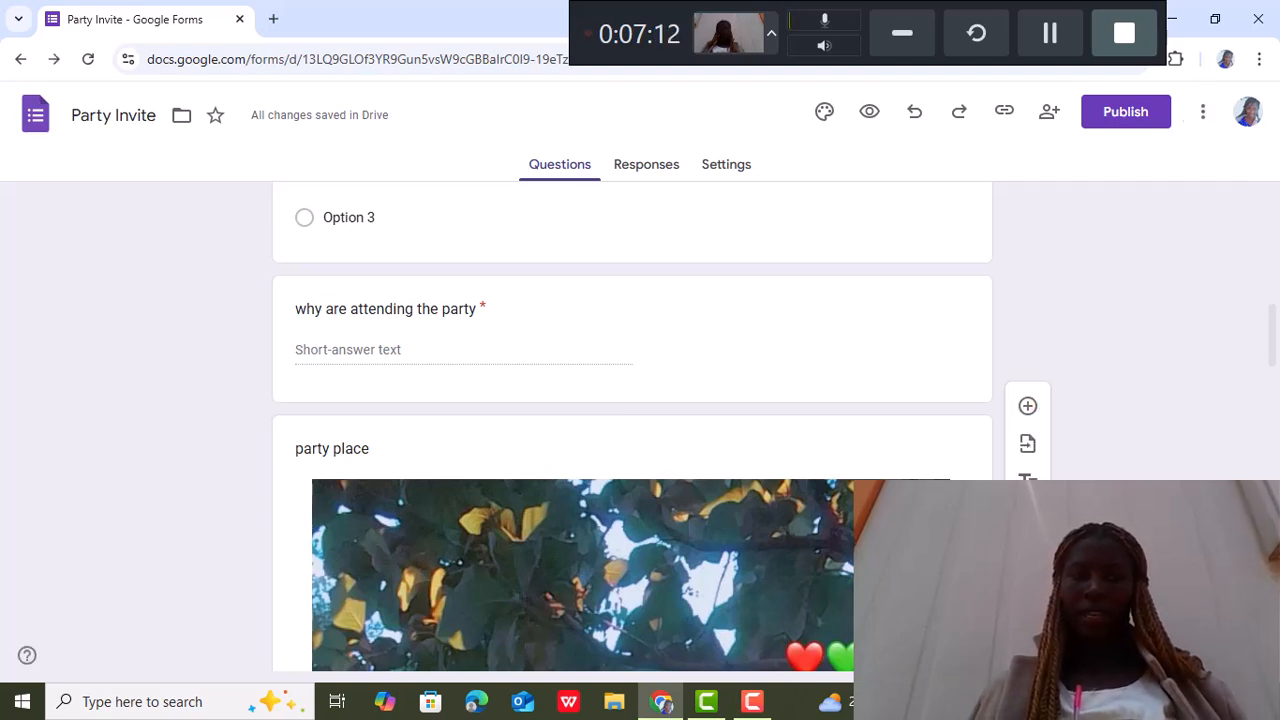